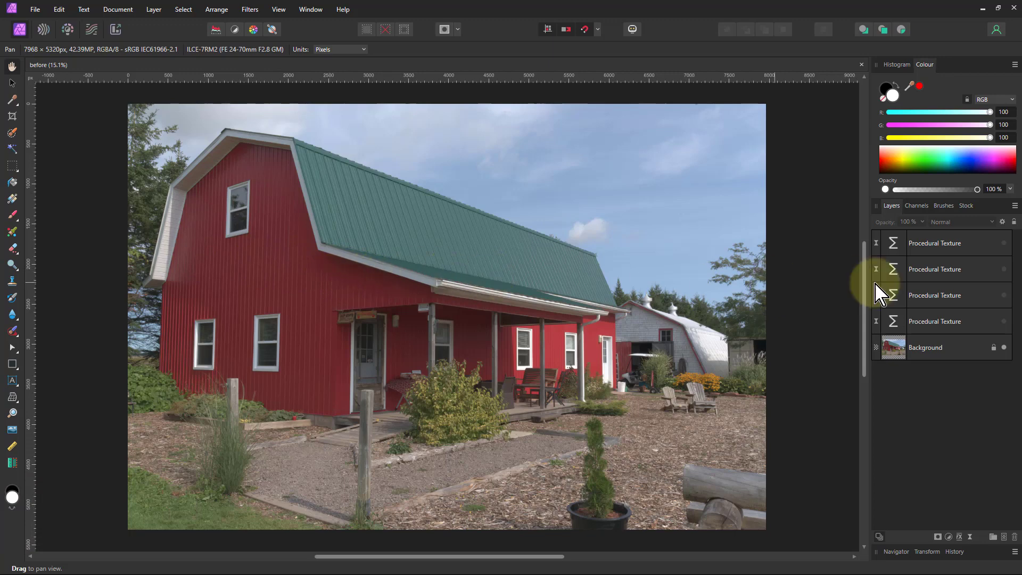
# Open the top Procedural Texture's settings, move them aside, and set foreground colour to RGB 80/55/36
pyautogui.doubleClick(895, 246)
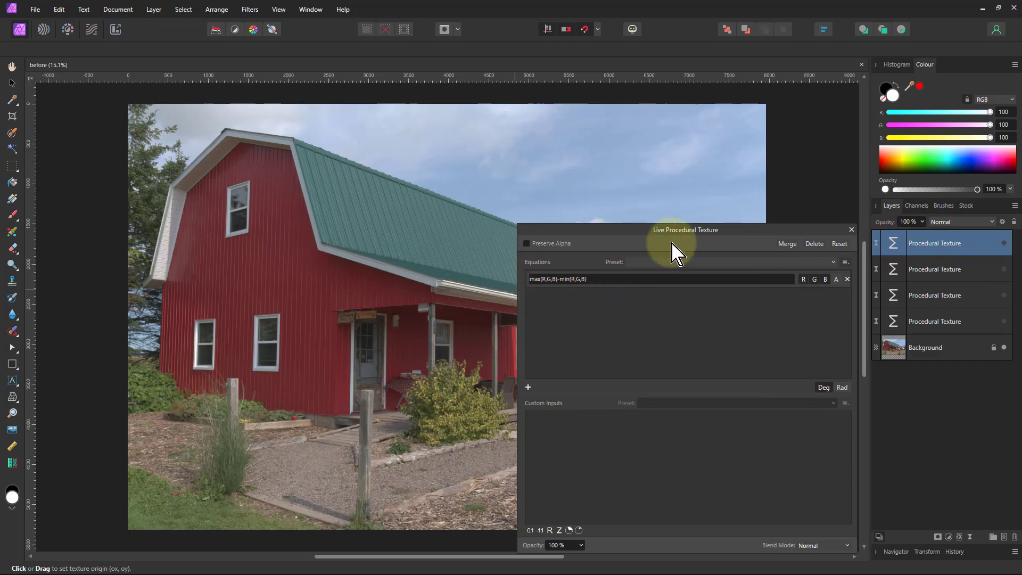
pyautogui.moveTo(663, 230); pyautogui.dragTo(198, 231)
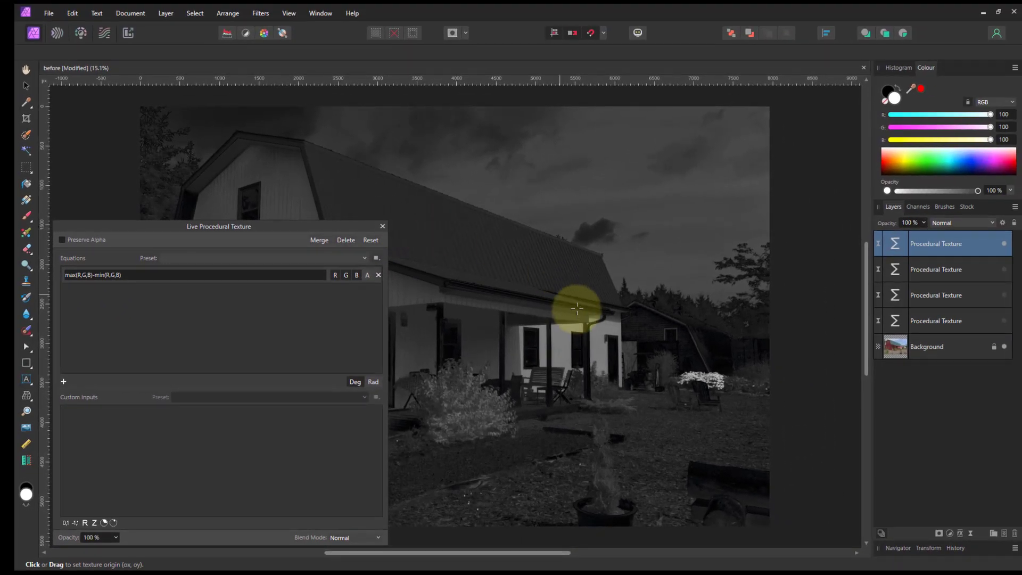
pyautogui.click(970, 115)
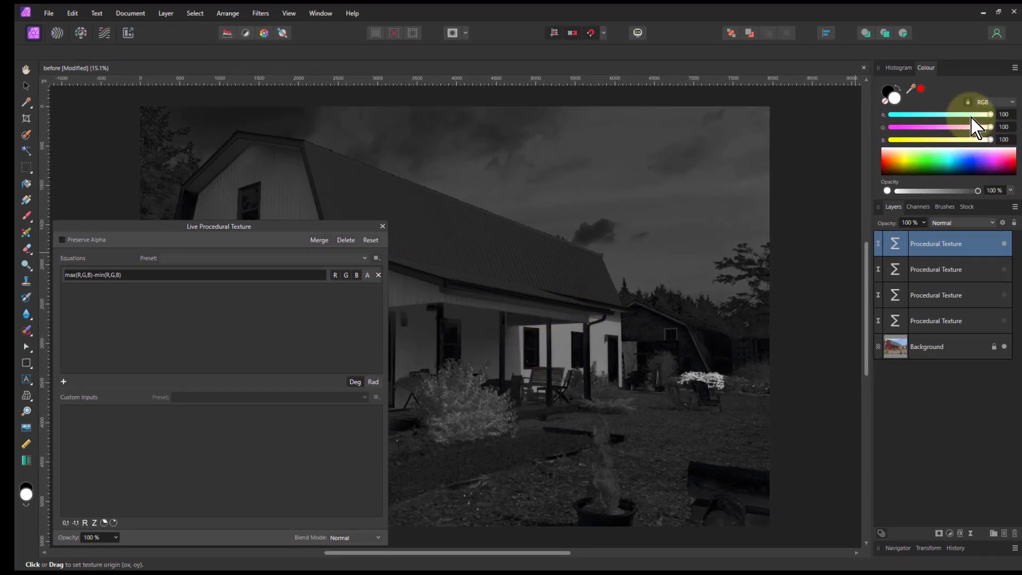
pyautogui.click(946, 127)
pyautogui.click(927, 140)
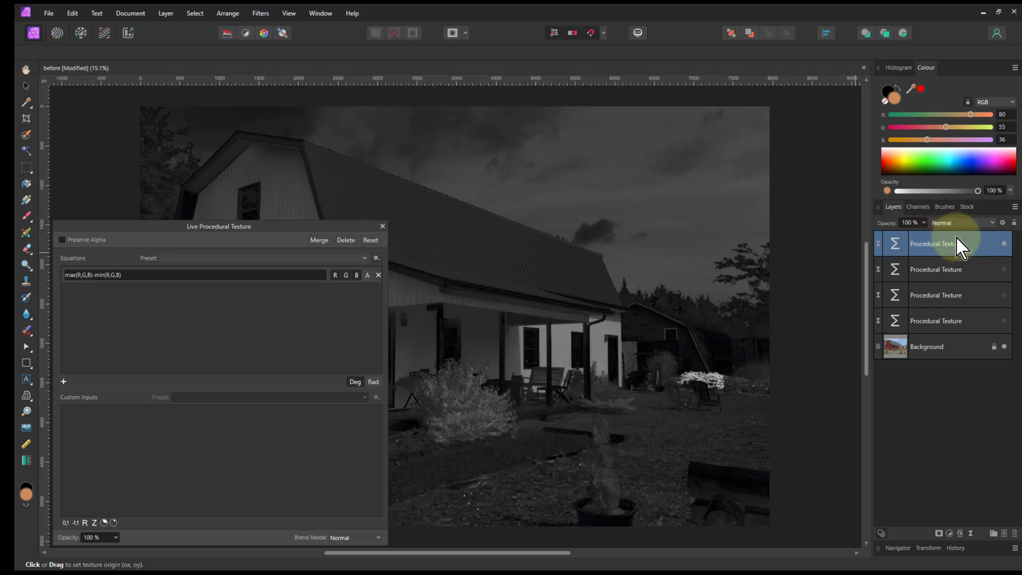
# Hide the top texture layer, then select and show the second Procedural Texture layer
pyautogui.click(1004, 244)
pyautogui.click(1004, 269)
pyautogui.click(894, 269)
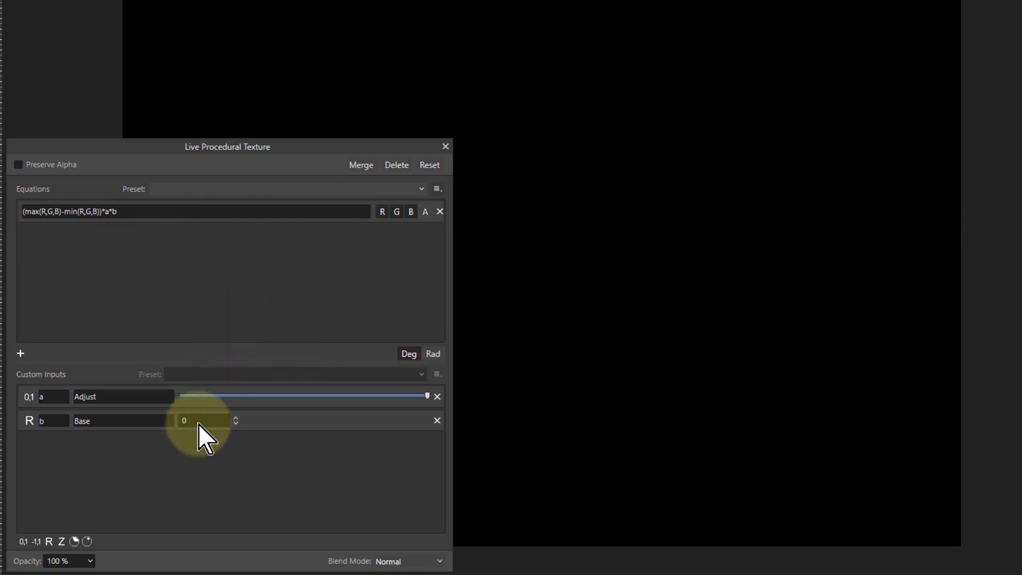
# Try different Base values and lower Adjust, settling on Base 2
pyautogui.click(236, 423)
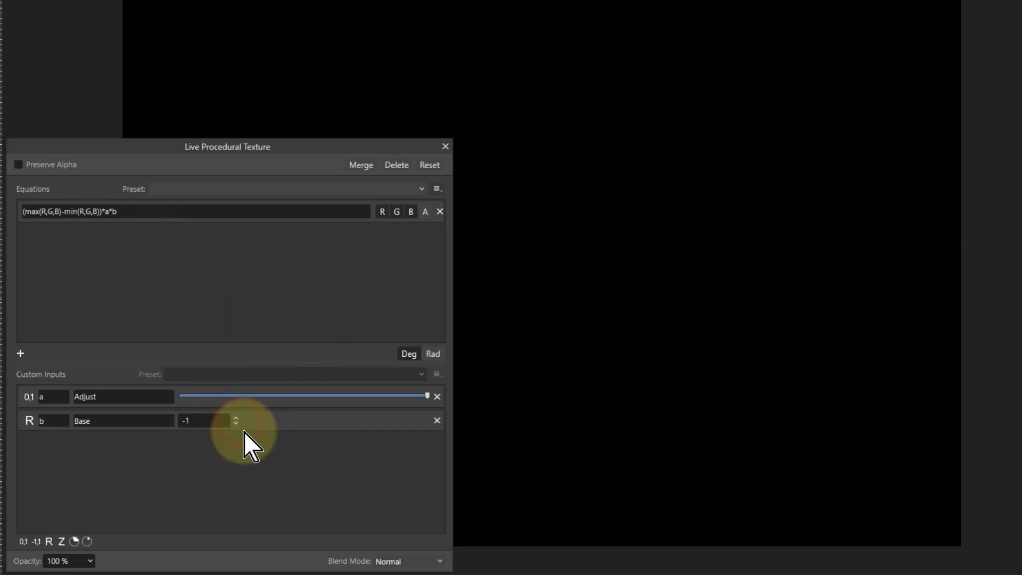
pyautogui.click(235, 416)
pyautogui.click(235, 416)
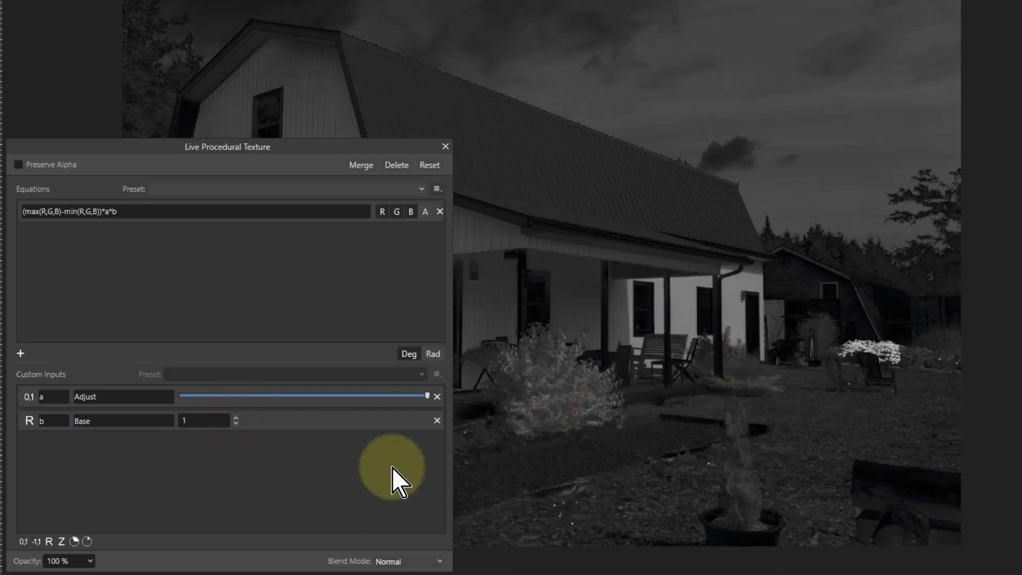
pyautogui.moveTo(427, 398); pyautogui.dragTo(454, 398)
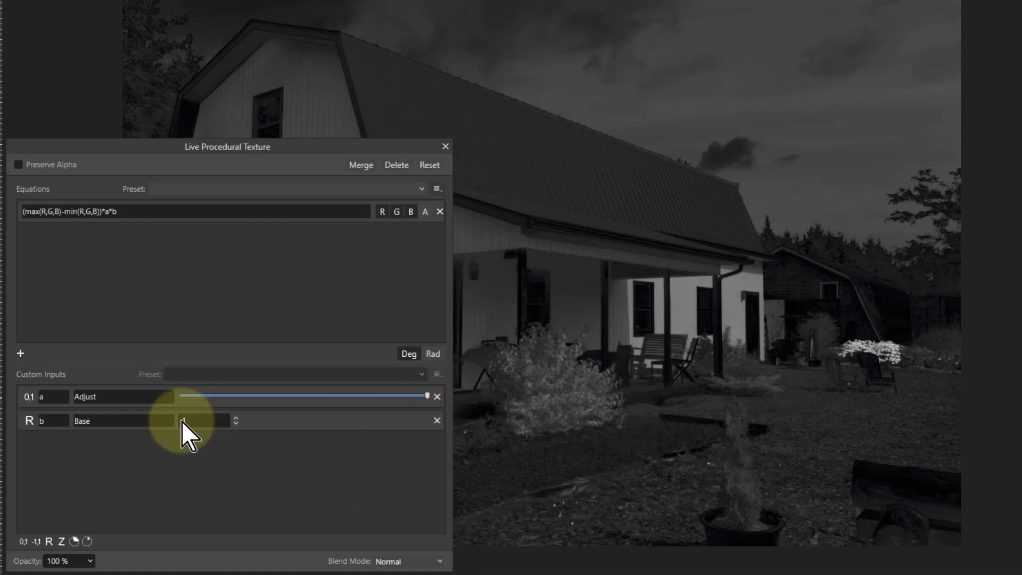
pyautogui.click(236, 418)
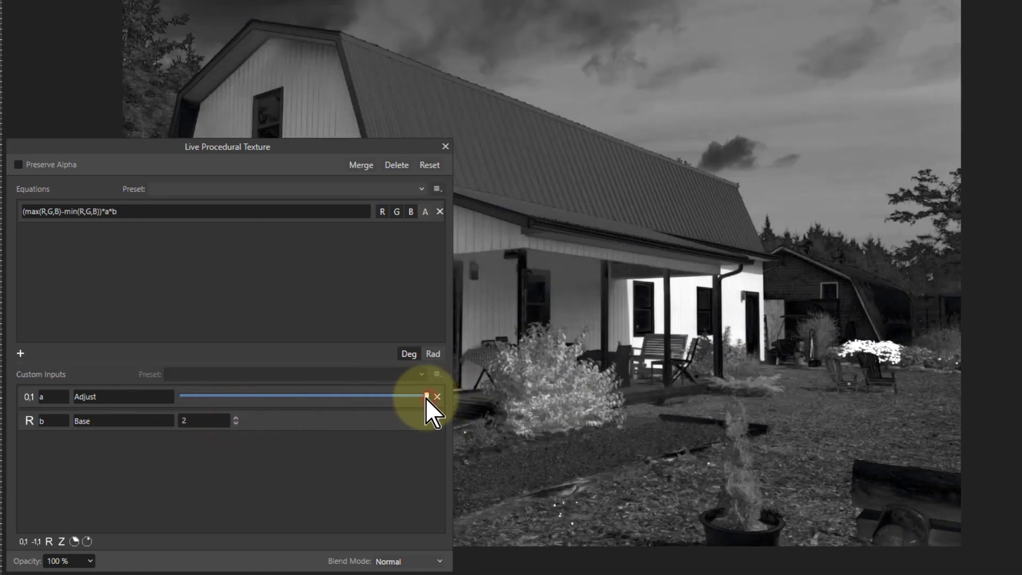
pyautogui.moveTo(426, 398); pyautogui.dragTo(454, 398)
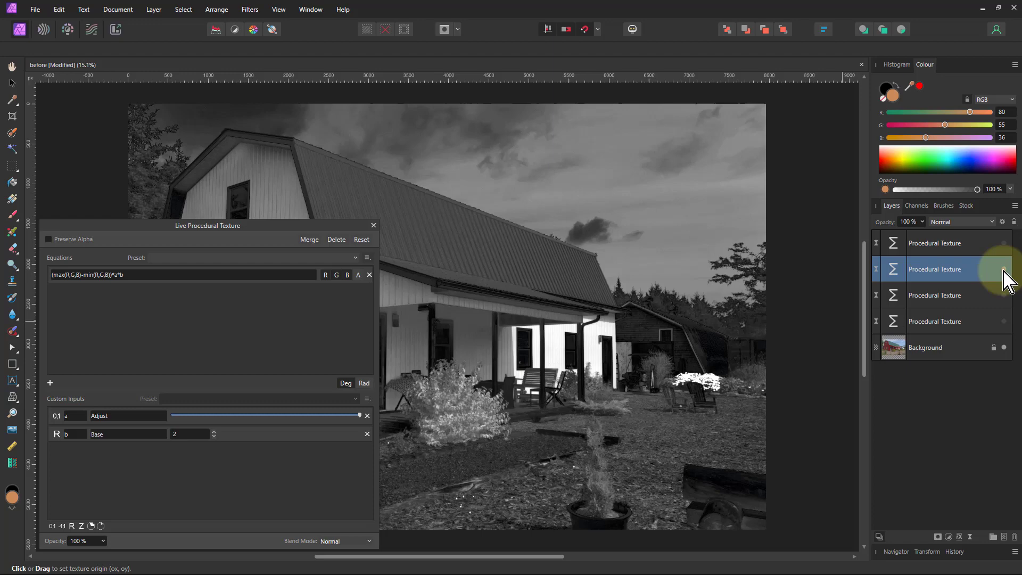
# Hide the second texture, select and show the third, and display the Histogram
pyautogui.click(1004, 269)
pyautogui.click(908, 301)
pyautogui.click(1004, 295)
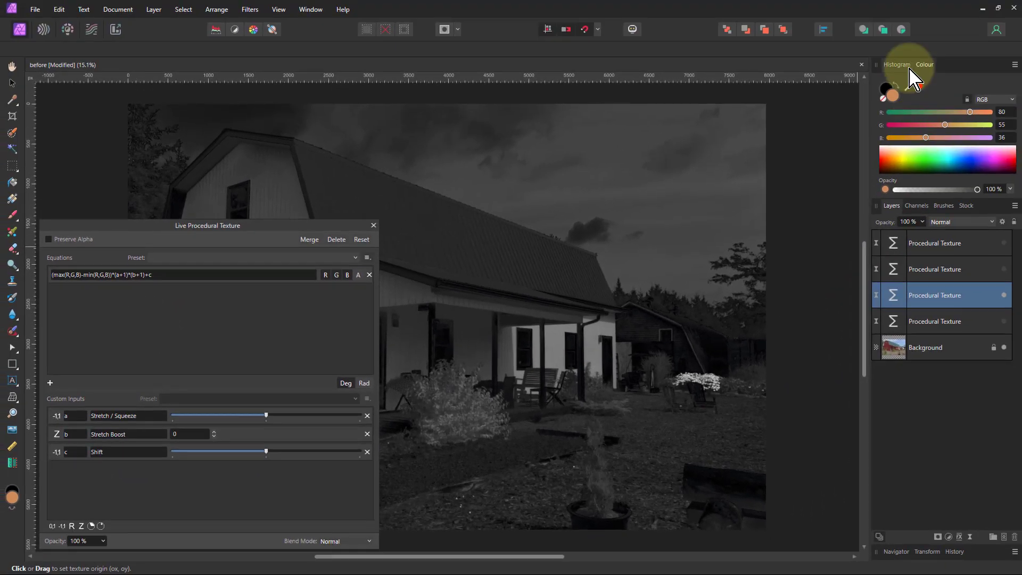
pyautogui.click(899, 65)
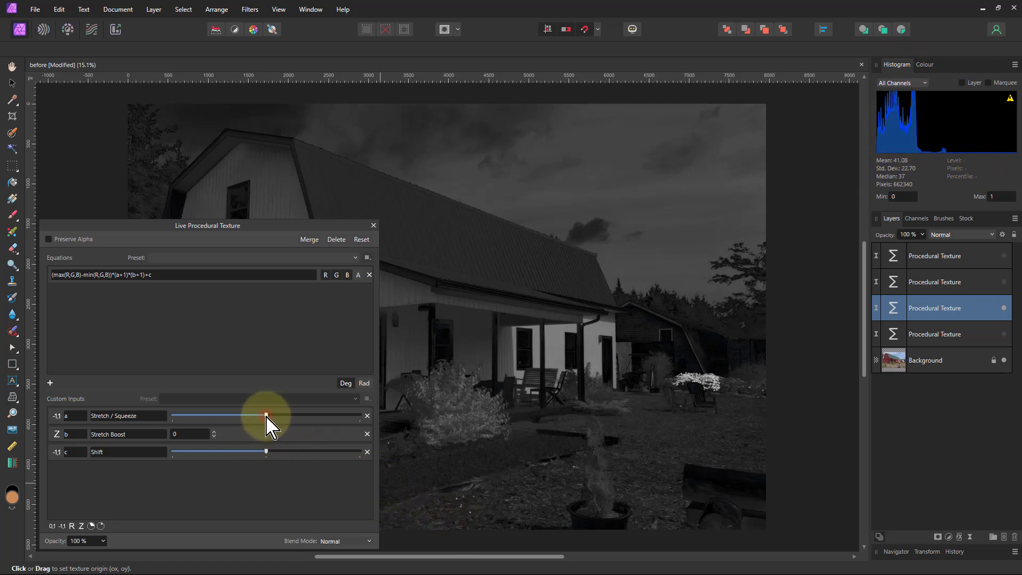
# Set Stretch Boost to 1, with Stretch / Squeeze tested and returned near its midpoint
pyautogui.moveTo(269, 417)
pyautogui.mouseDown()
pyautogui.moveTo(306, 418)
pyautogui.moveTo(242, 423)
pyautogui.moveTo(231, 436)
pyautogui.moveTo(351, 426)
pyautogui.moveTo(218, 424)
pyautogui.moveTo(310, 423)
pyautogui.moveTo(272, 421)
pyautogui.moveTo(288, 423)
pyautogui.mouseUp()
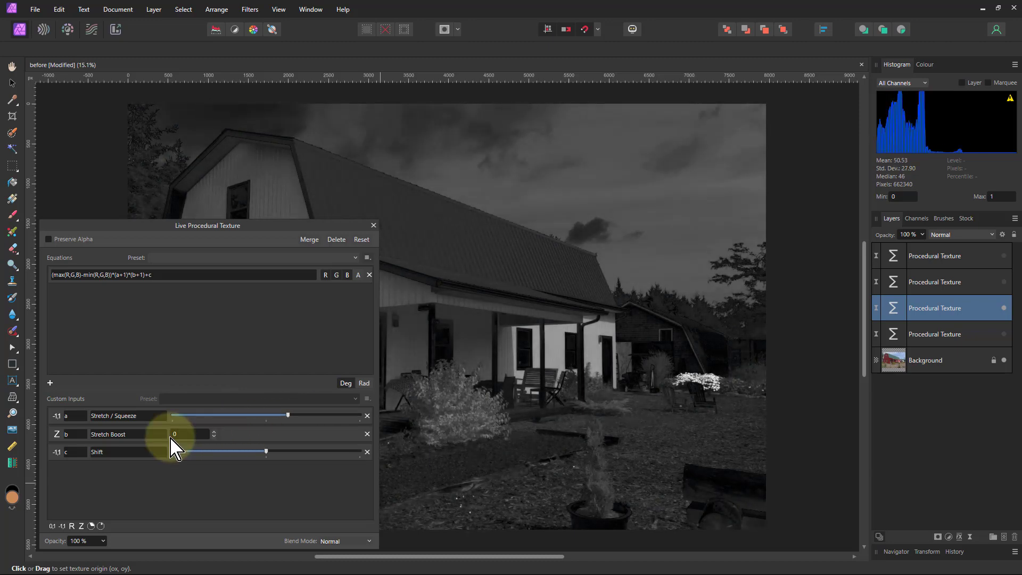
pyautogui.click(214, 432)
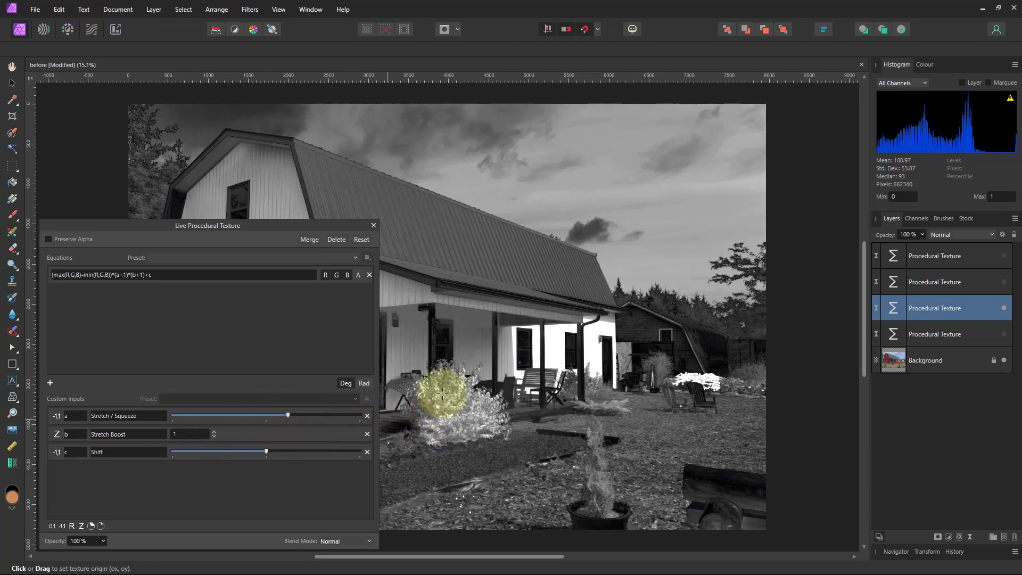
pyautogui.moveTo(289, 416); pyautogui.dragTo(267, 415)
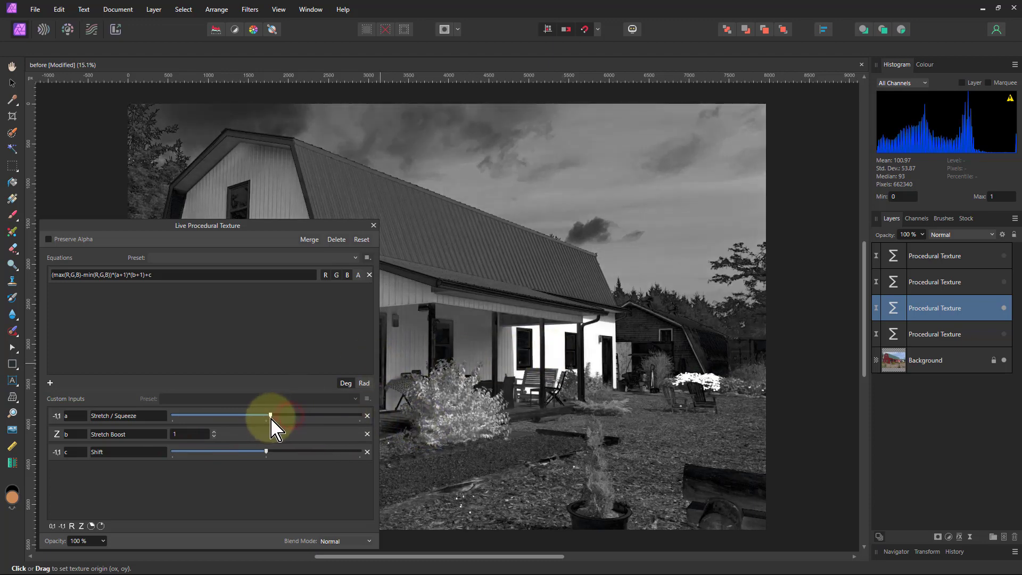
# Reset Stretch Boost to 0 and test Shift both ways, returning it to the midpoint
pyautogui.click(214, 436)
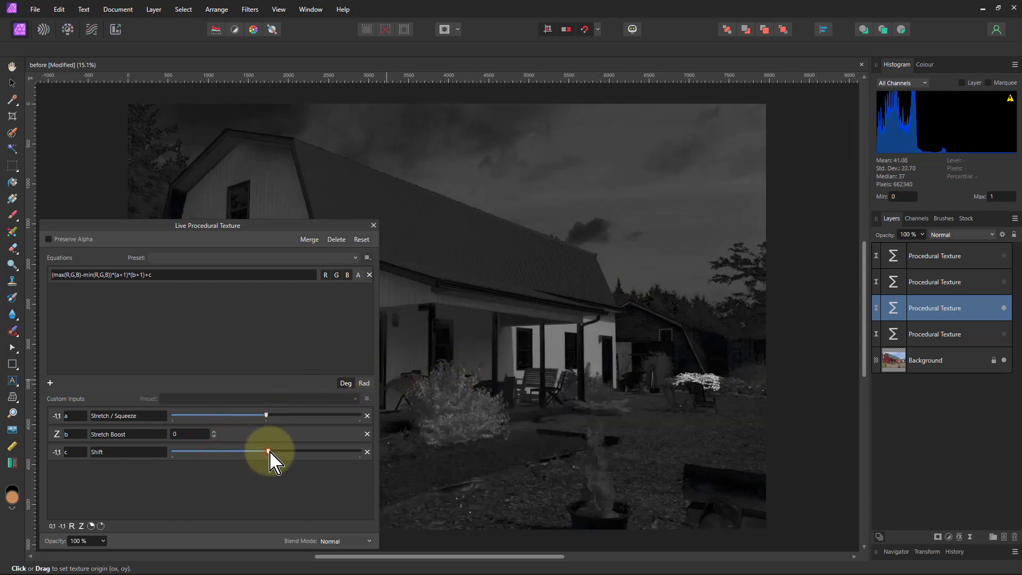
pyautogui.moveTo(270, 452); pyautogui.dragTo(295, 452)
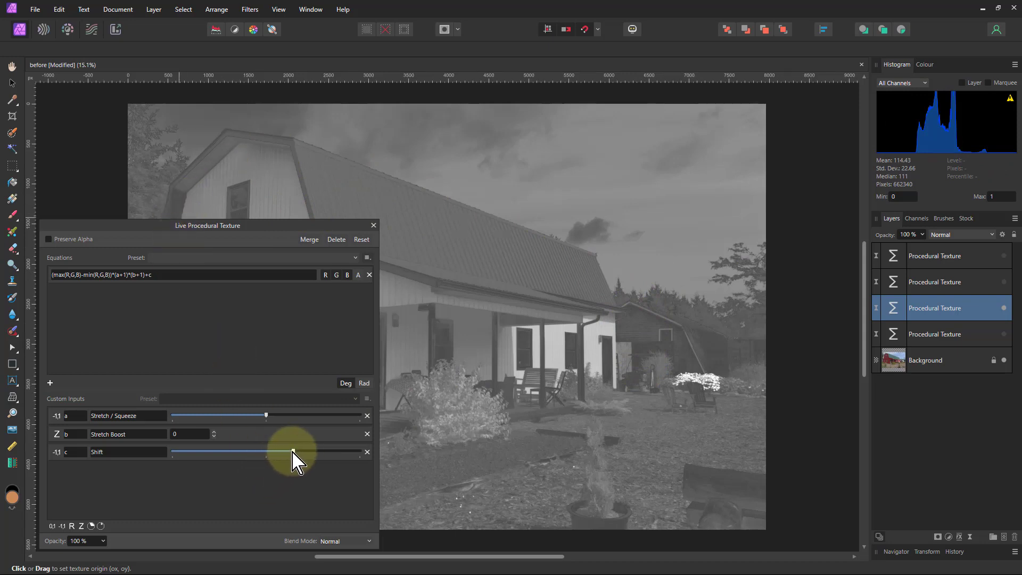
pyautogui.moveTo(293, 452); pyautogui.dragTo(245, 462)
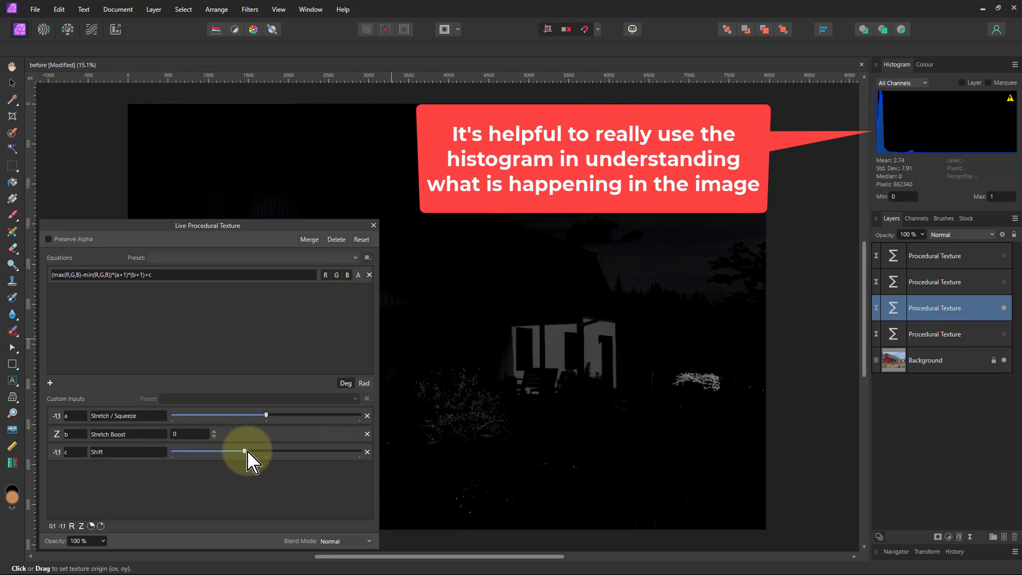
pyautogui.moveTo(246, 452); pyautogui.dragTo(269, 465)
pyautogui.moveTo(931, 119)
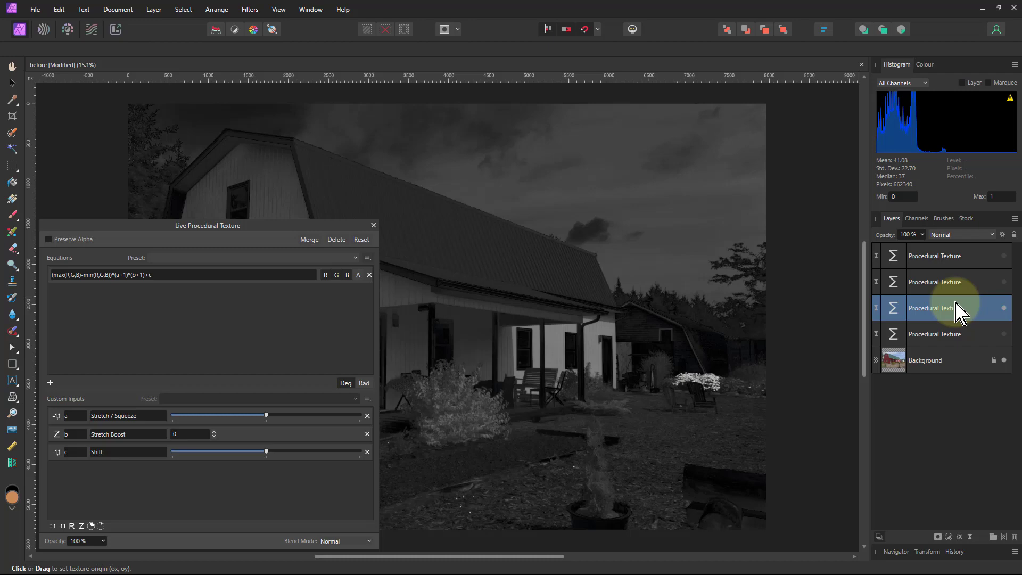
# Select and show the fourth Procedural Texture, raise Stretch / Squeeze, and set Invert to 1
pyautogui.click(947, 336)
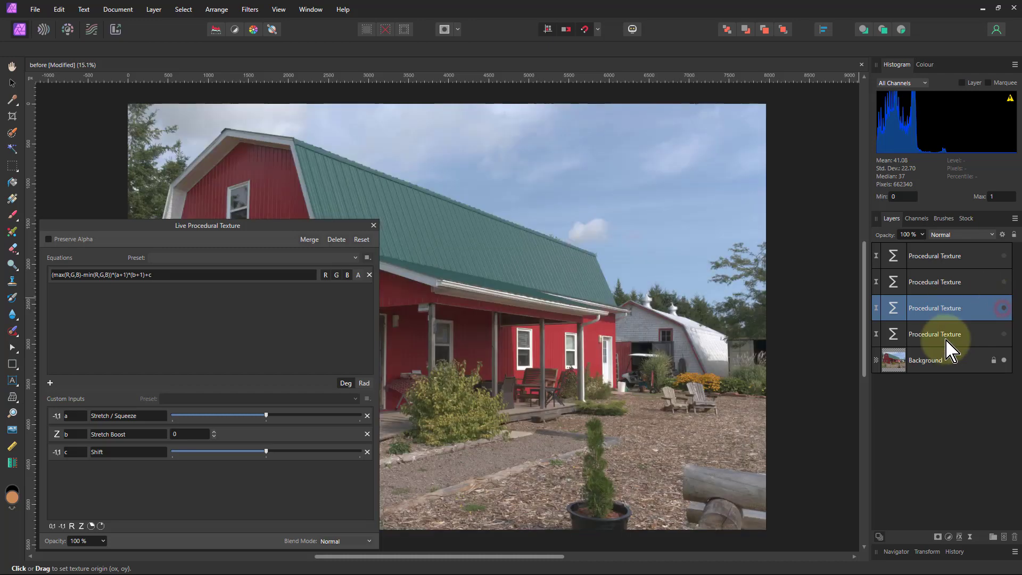
pyautogui.click(1004, 334)
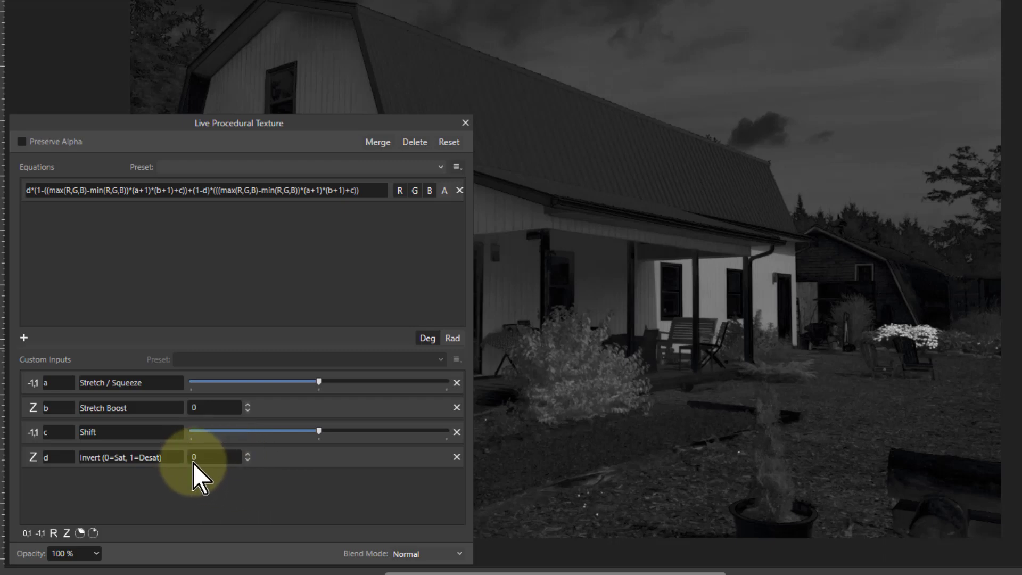
pyautogui.click(248, 454)
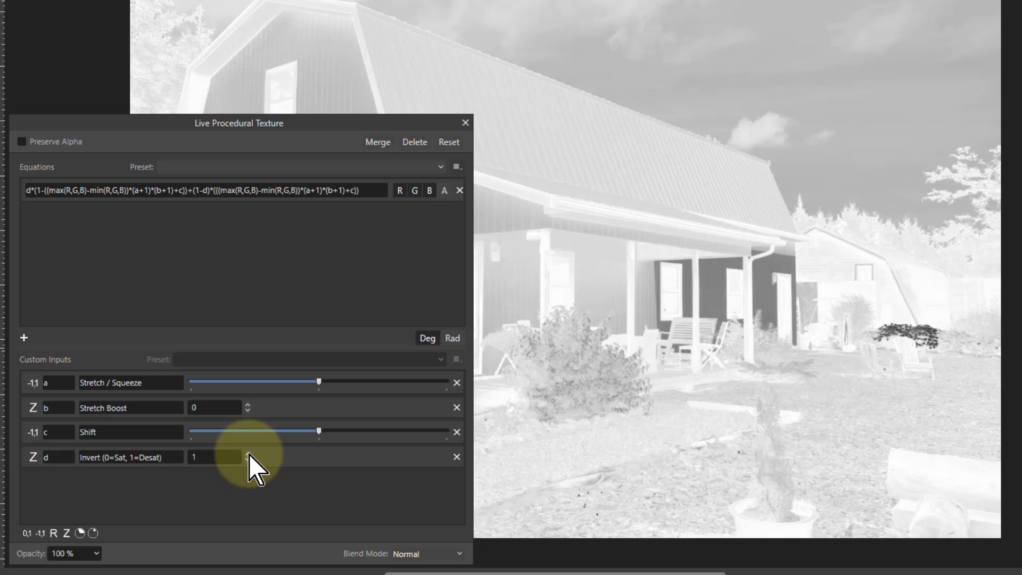
pyautogui.click(248, 462)
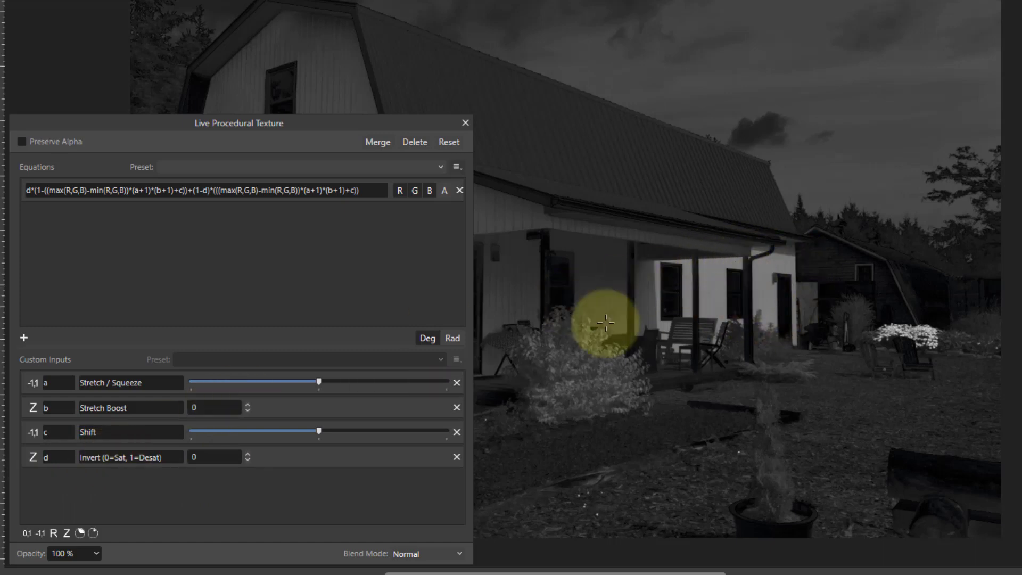
pyautogui.moveTo(318, 381); pyautogui.dragTo(410, 382)
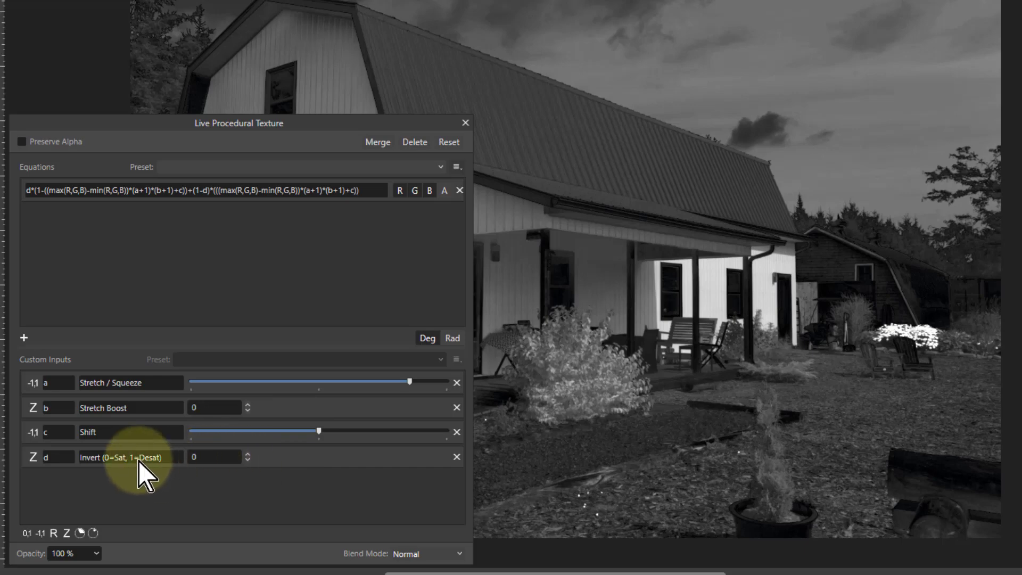
pyautogui.click(248, 454)
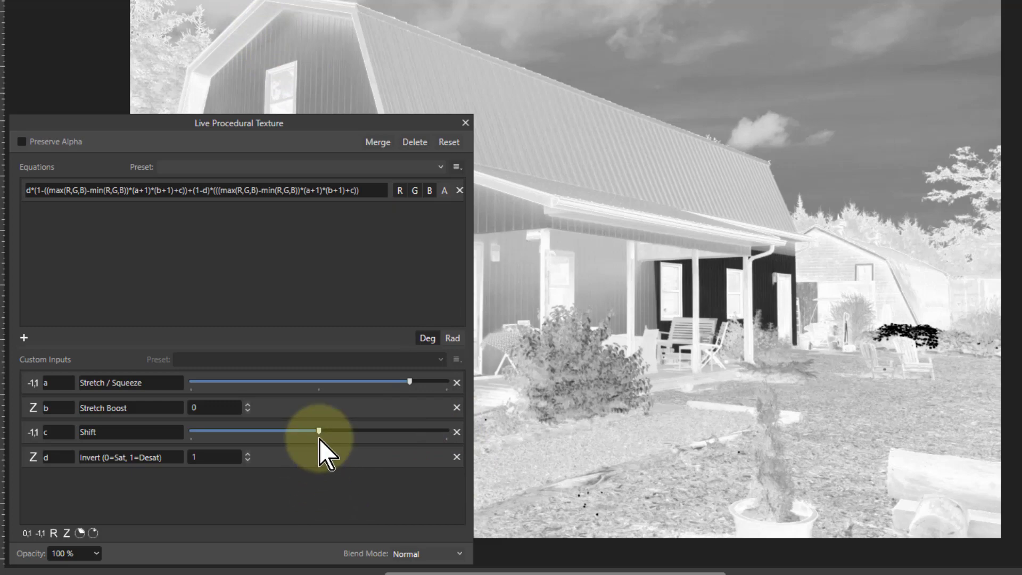
# Test Shift and Stretch / Squeeze, then raise Stretch Boost a few steps to darken the mask
pyautogui.moveTo(319, 433); pyautogui.dragTo(321, 456)
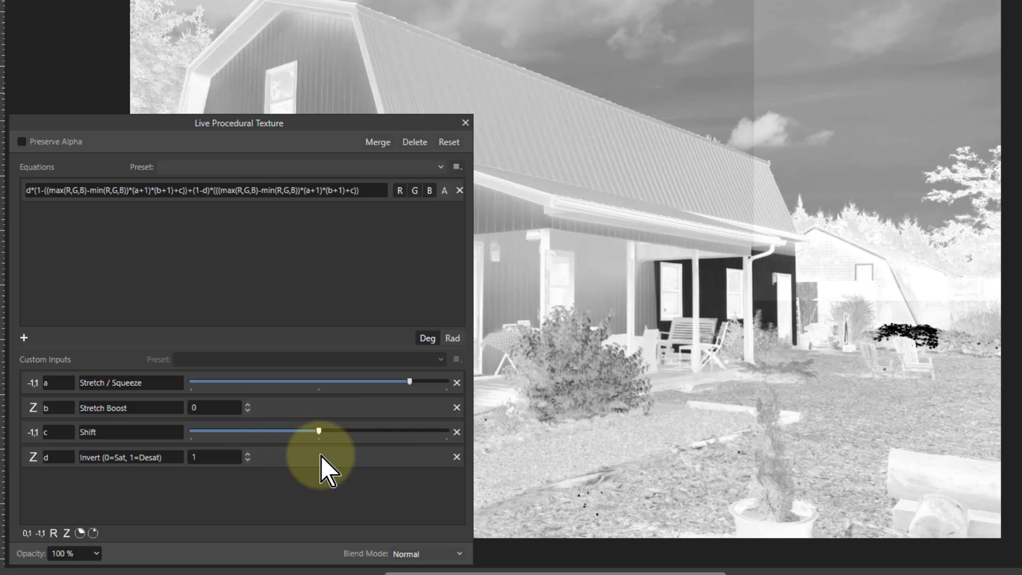
pyautogui.moveTo(409, 383); pyautogui.dragTo(458, 387)
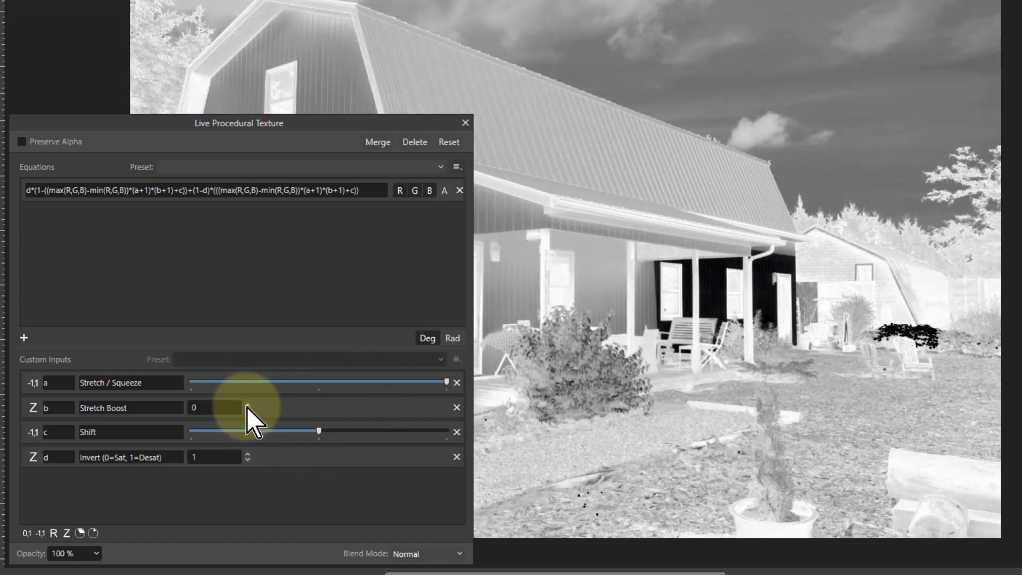
pyautogui.click(247, 406)
pyautogui.click(247, 406)
pyautogui.click(247, 405)
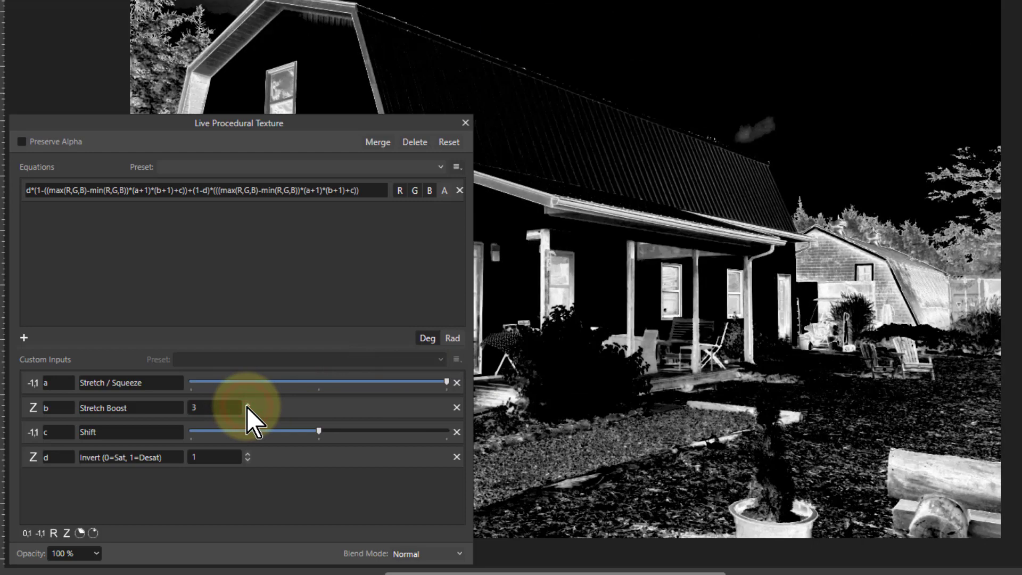
pyautogui.click(247, 405)
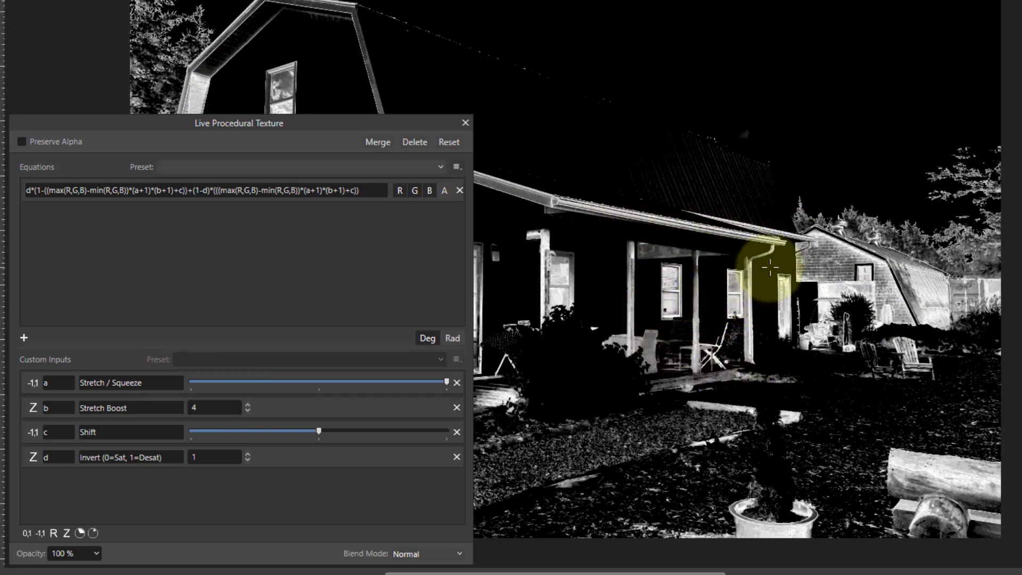
# Enter 0 in Stretch Boost to reset it
pyautogui.click(209, 414)
pyautogui.write('0')
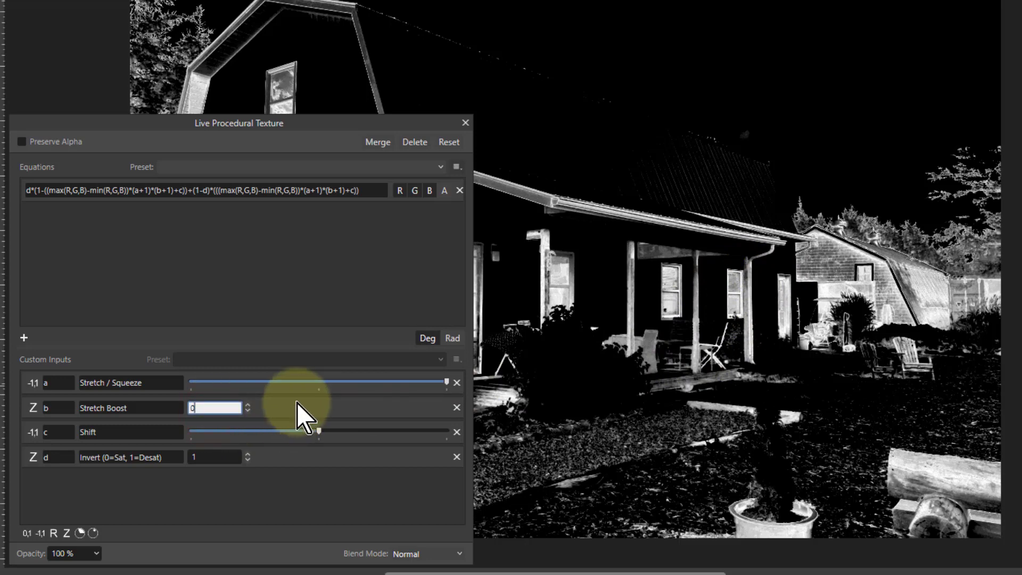
pyautogui.press('Return')
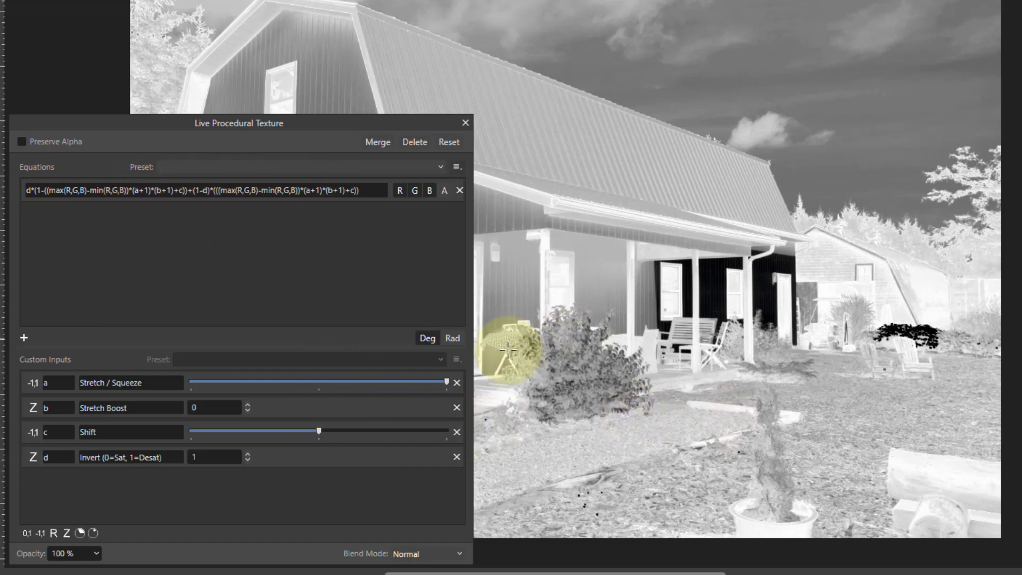
# Centre Stretch / Squeeze, set Invert to 0, and turn off the equation's red channel
pyautogui.click(320, 382)
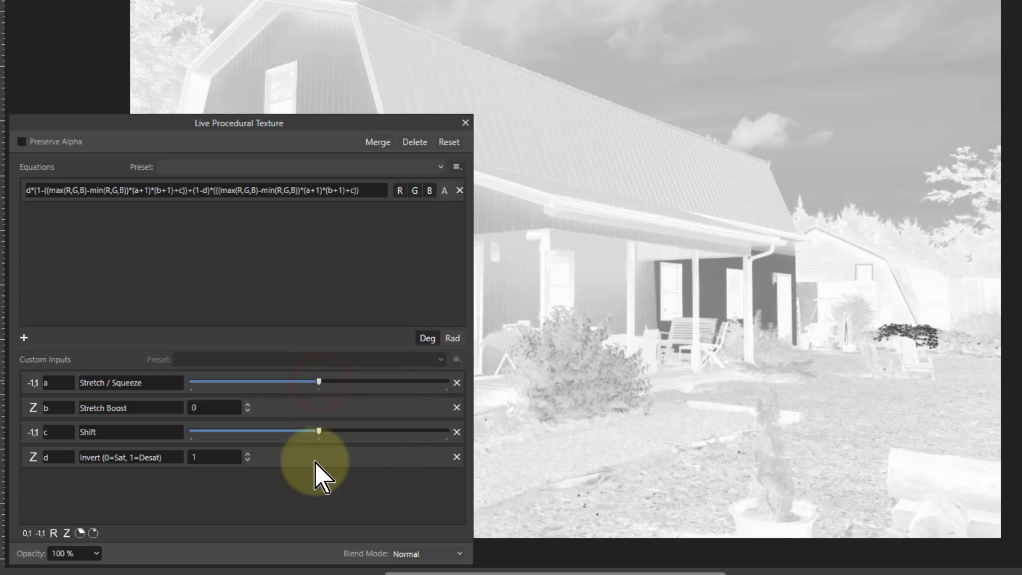
pyautogui.click(248, 460)
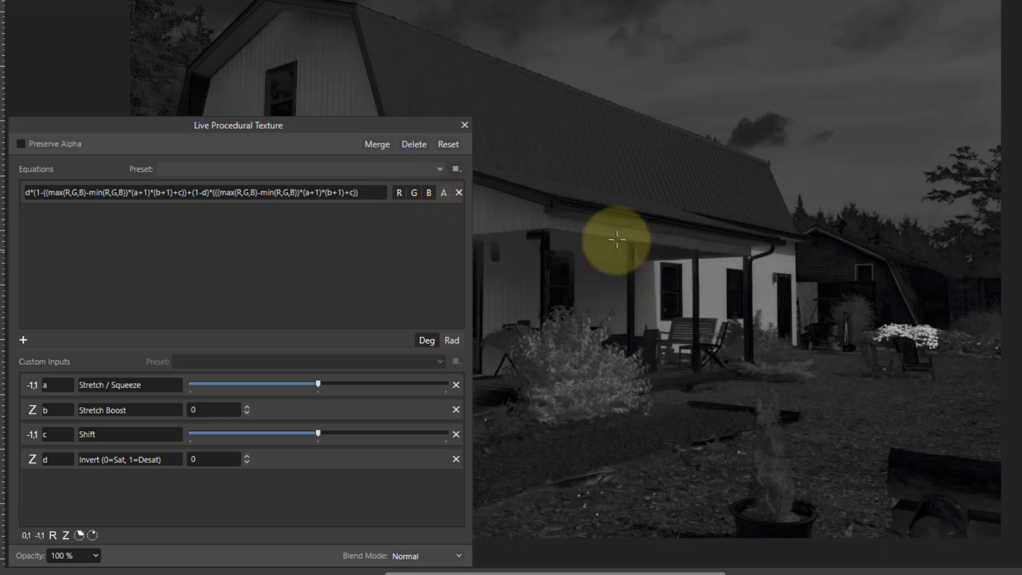
pyautogui.click(400, 193)
# Turn off G and B, enable A, then compare Invert 1 and 0, leaving it at 0
pyautogui.click(416, 193)
pyautogui.click(429, 193)
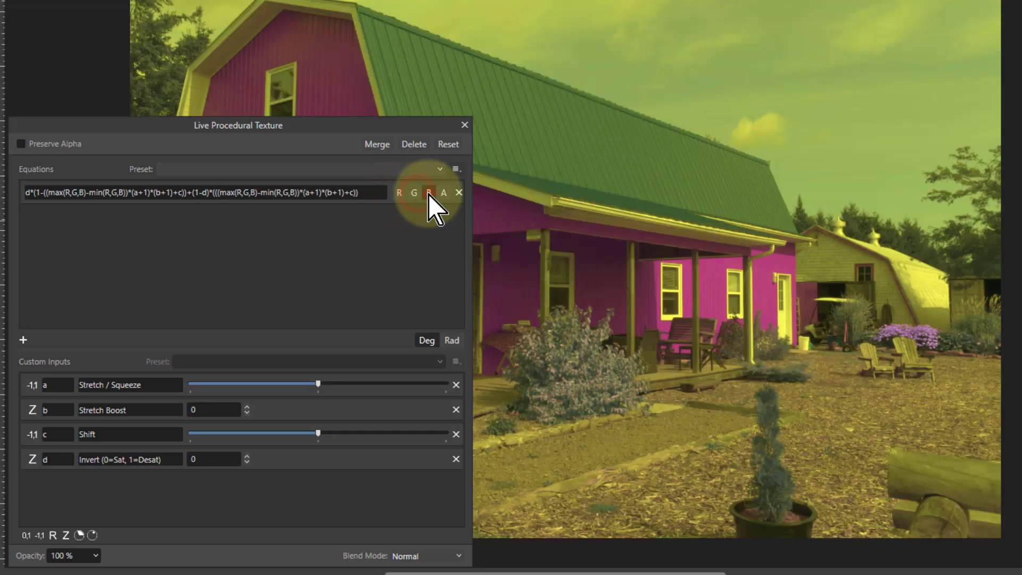
pyautogui.click(444, 192)
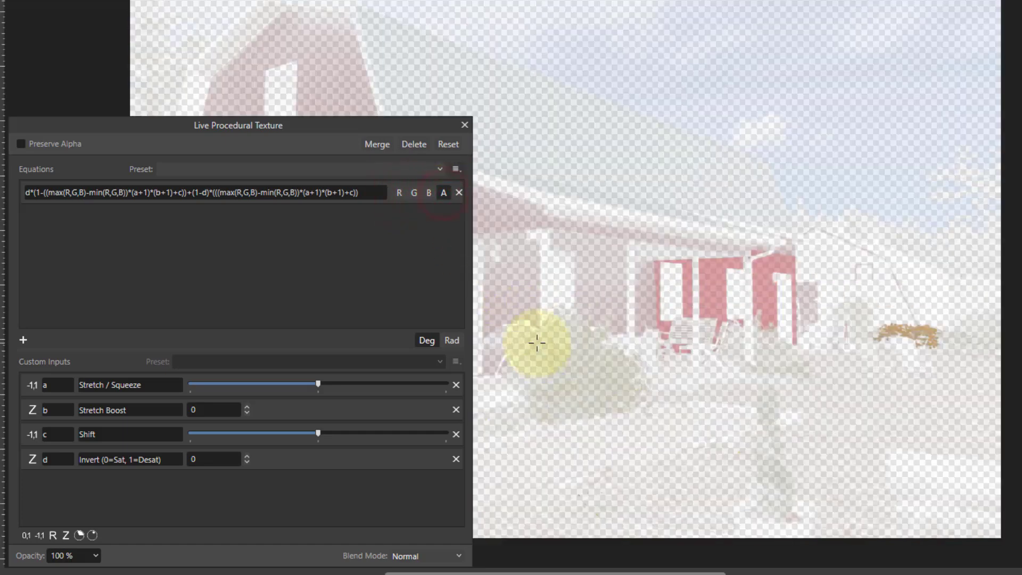
pyautogui.click(707, 272)
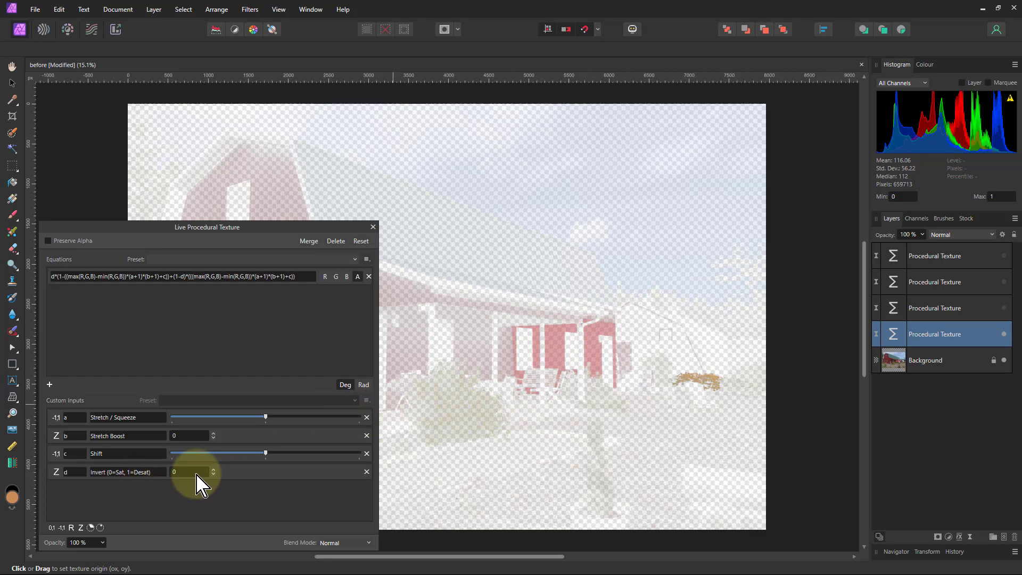
pyautogui.click(214, 469)
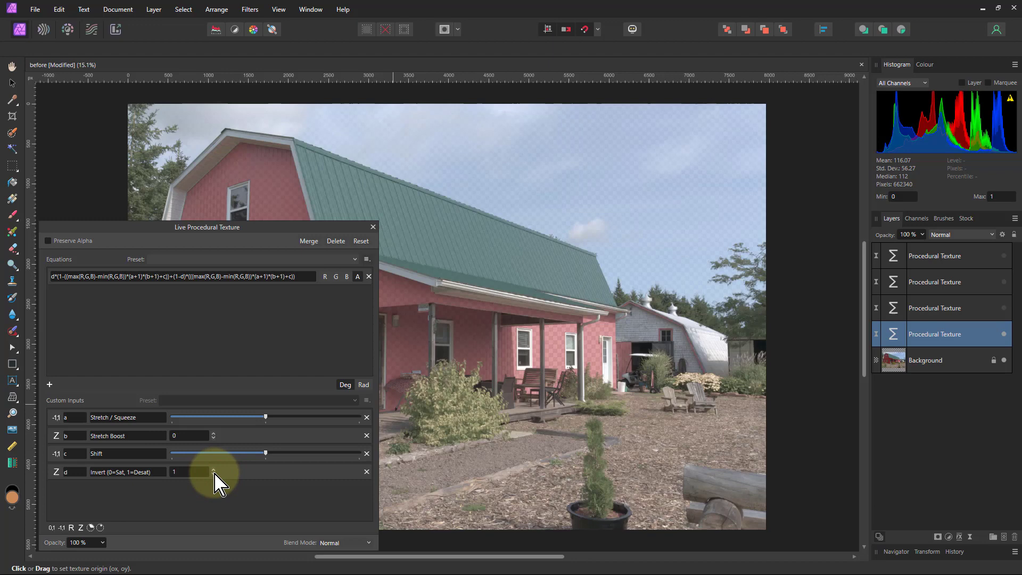
pyautogui.click(213, 474)
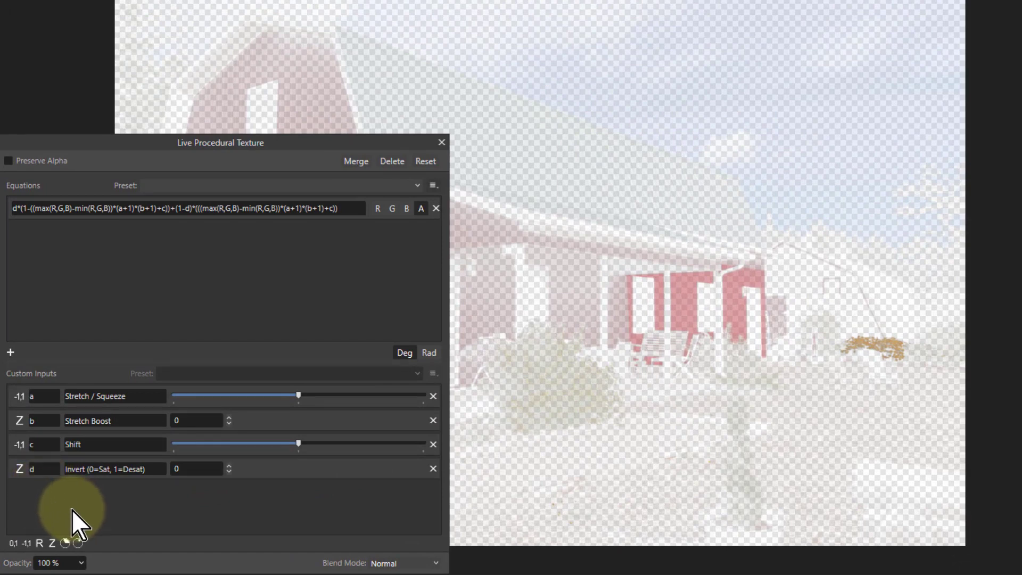
# Add integer input e labelled '0=Preview, 1=Mask' with value 0
pyautogui.click(52, 544)
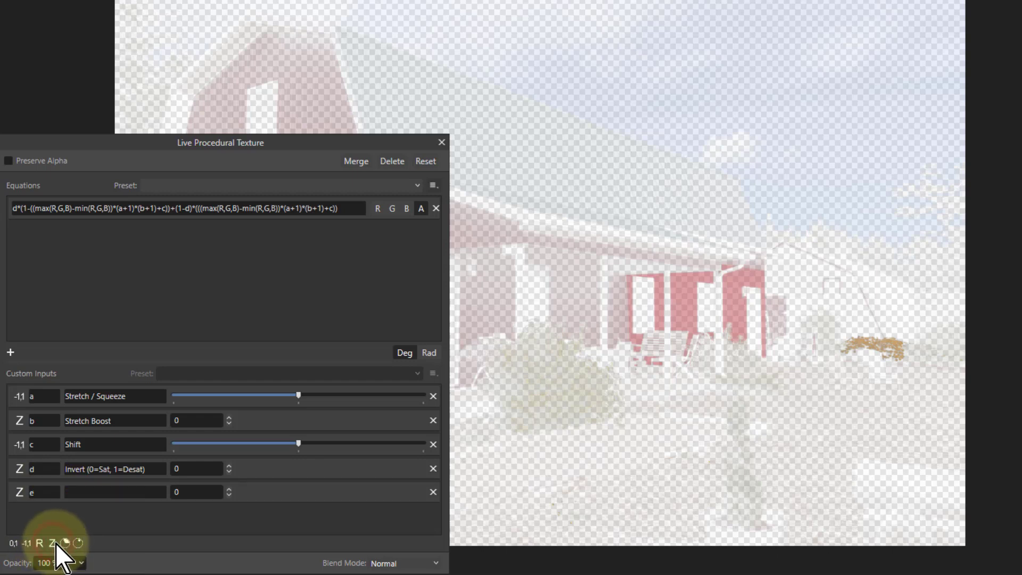
pyautogui.click(83, 493)
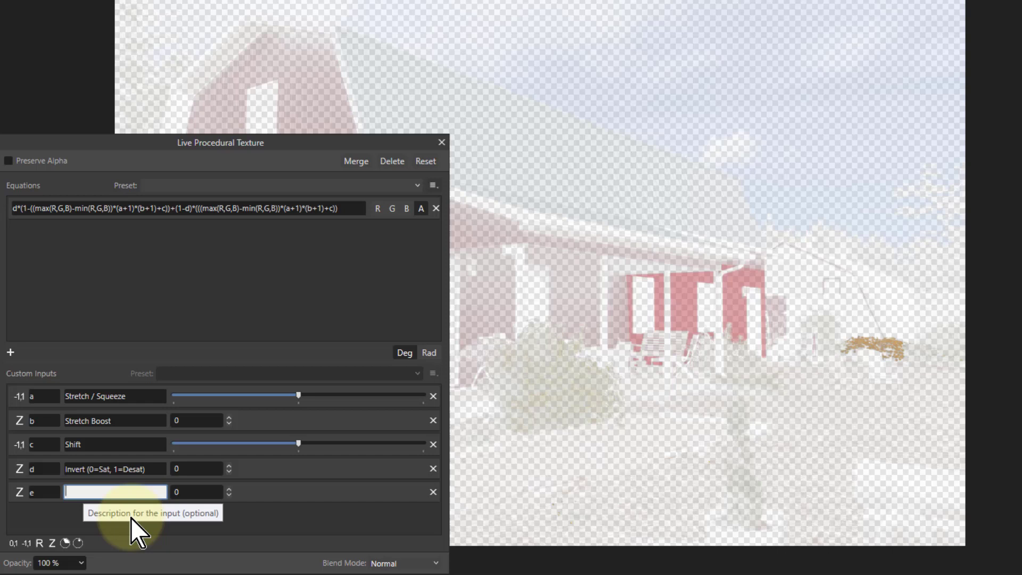
pyautogui.write('0=')
pyautogui.write('Invert')
pyautogui.press('BackSpace')
pyautogui.press('BackSpace')
pyautogui.press('BackSpace')
pyautogui.press('BackSpace')
pyautogui.press('BackSpace')
pyautogui.press('BackSpace')
pyautogui.write('Preview, 1=Mask')
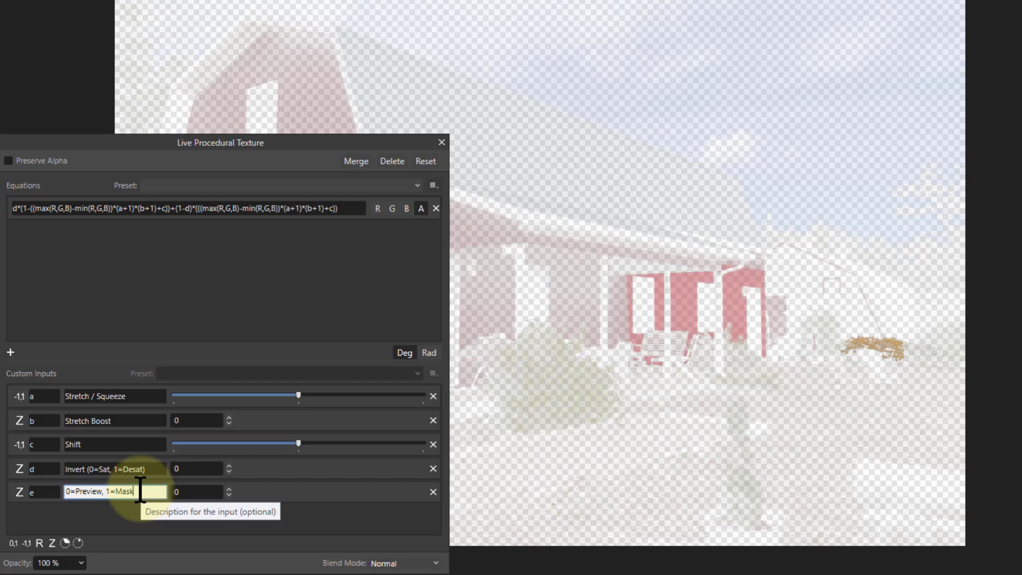
pyautogui.click(187, 493)
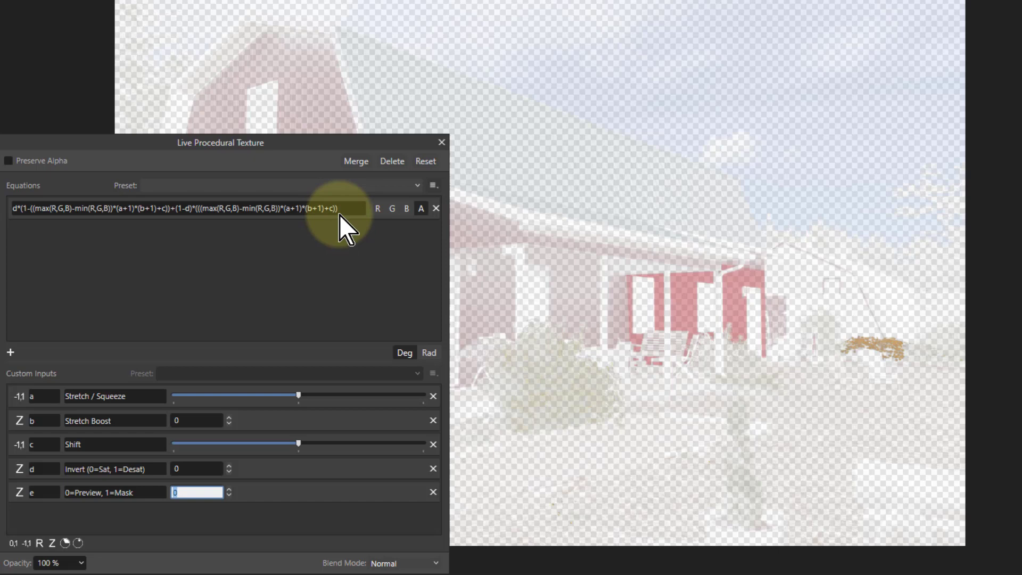
# Move the equation off alpha onto the red channel alone, giving a cyan-and-red preview
pyautogui.click(422, 208)
pyautogui.click(406, 209)
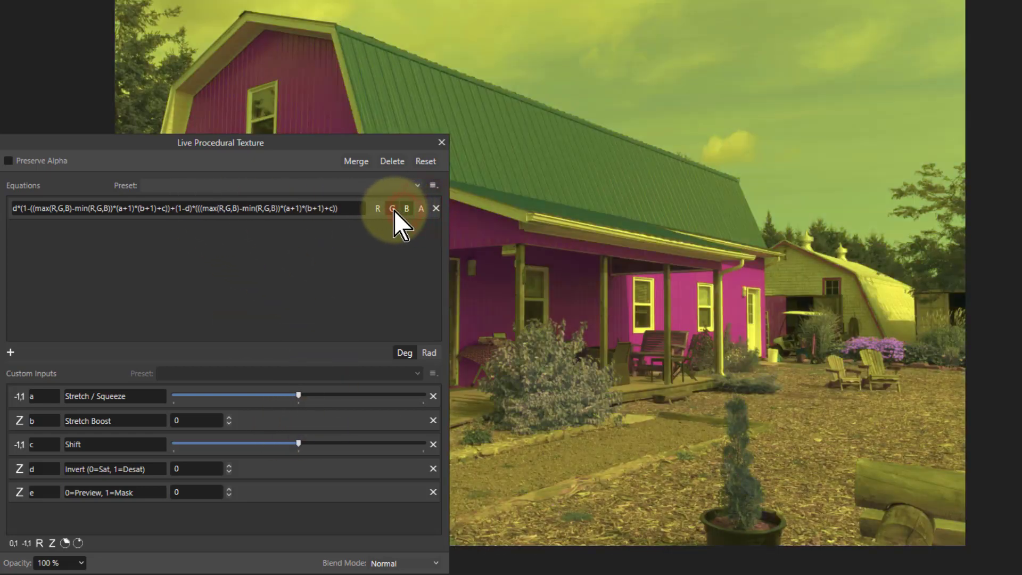
pyautogui.click(392, 209)
pyautogui.click(378, 208)
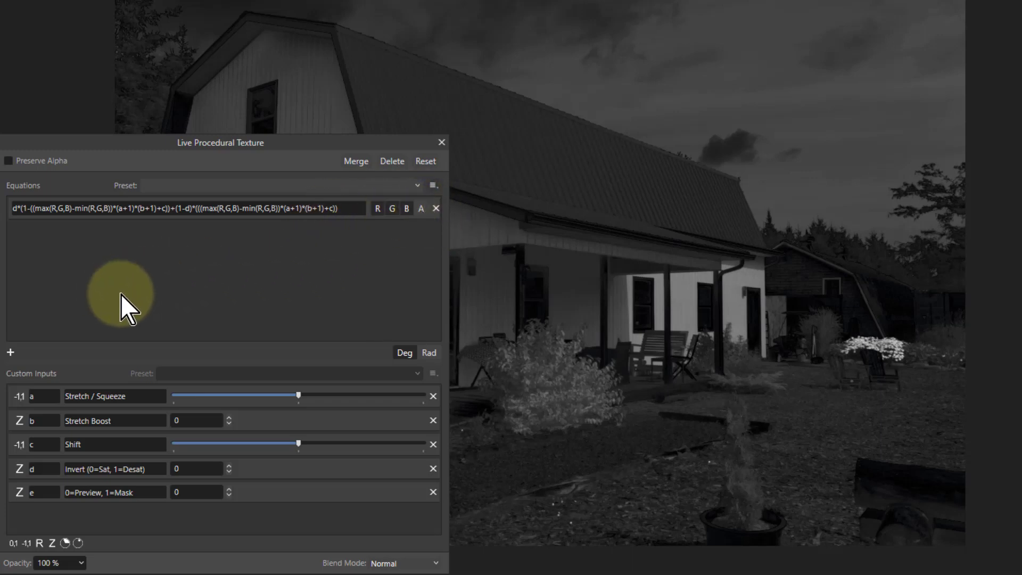
pyautogui.click(393, 210)
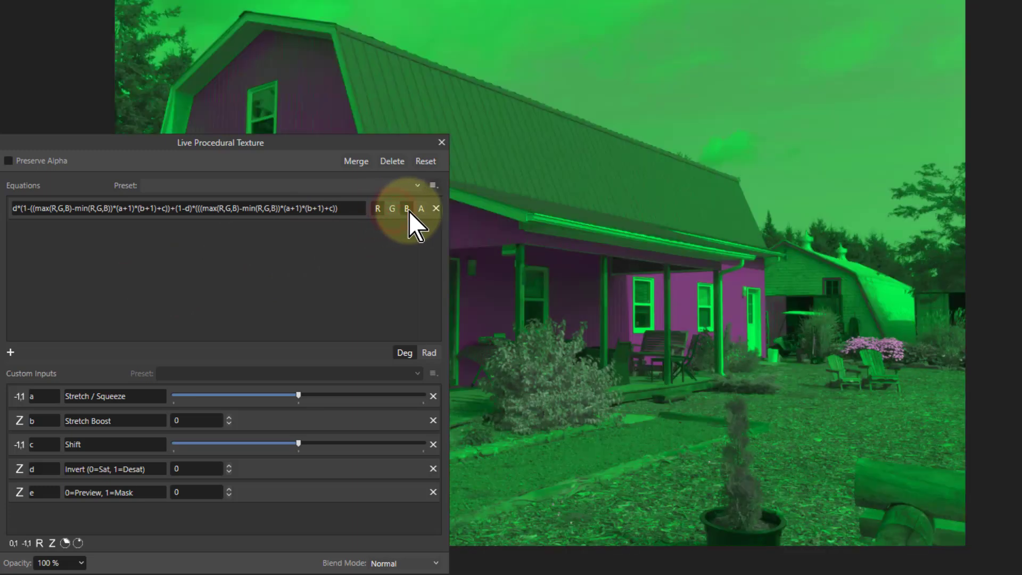
pyautogui.click(408, 210)
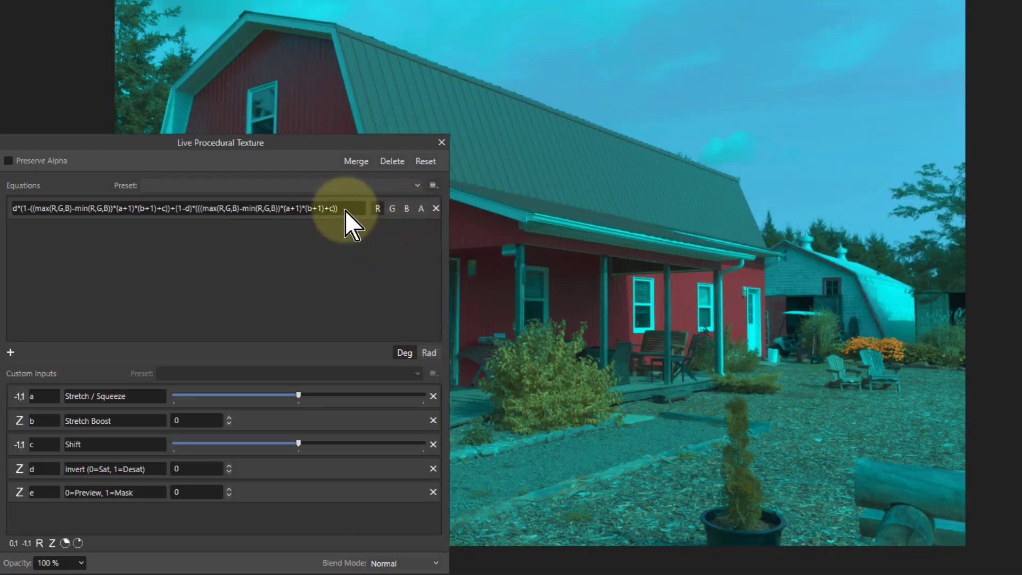
pyautogui.click(346, 209)
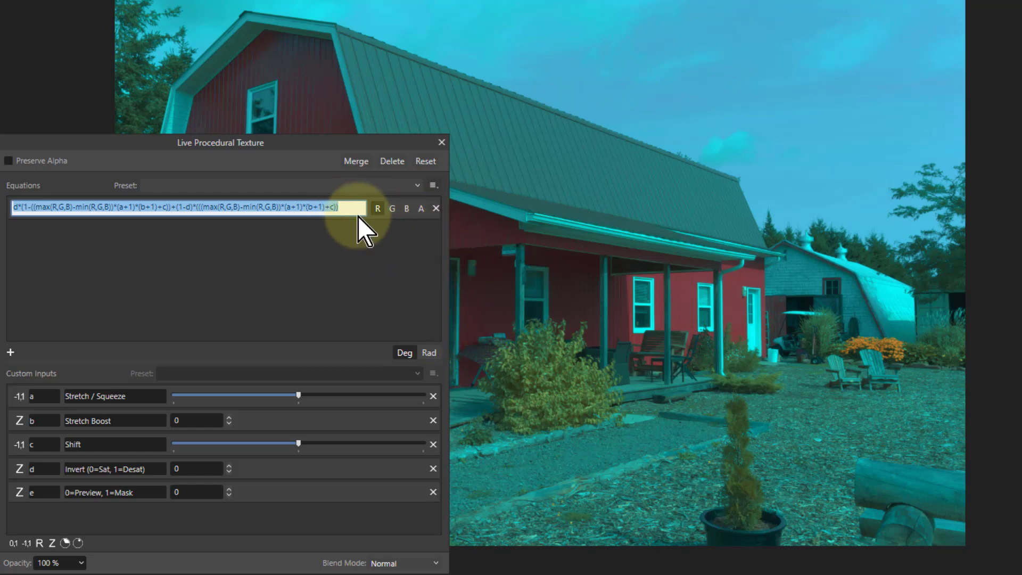
# Close the red-channel equation with '(a+1))' and commit it
pyautogui.click(31, 206)
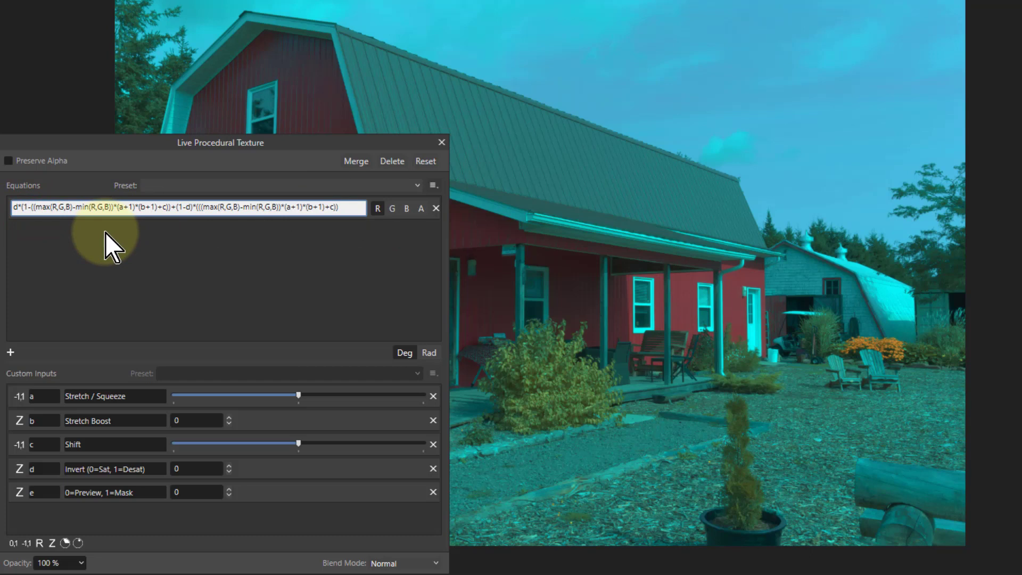
pyautogui.write('(a+1')
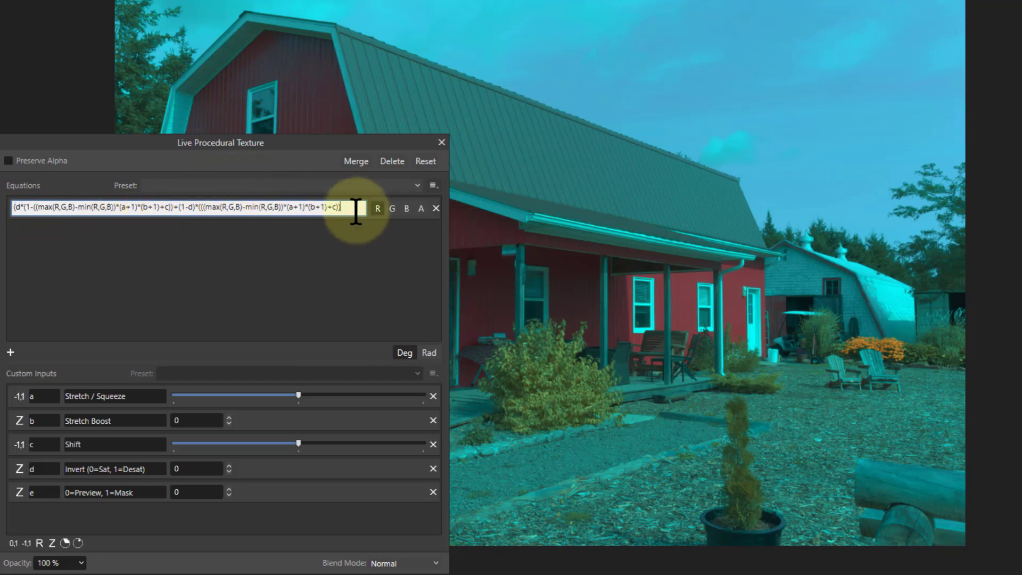
pyautogui.write(')')
pyautogui.press('Return')
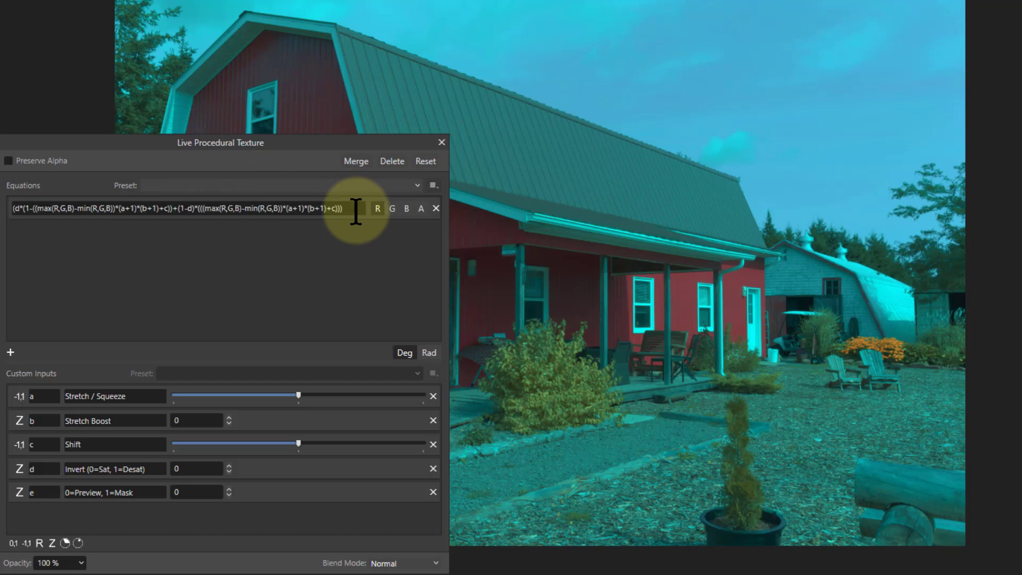
# Append *(1-e)+e*R to the red-channel equation so e switches back to original red
pyautogui.click(347, 213)
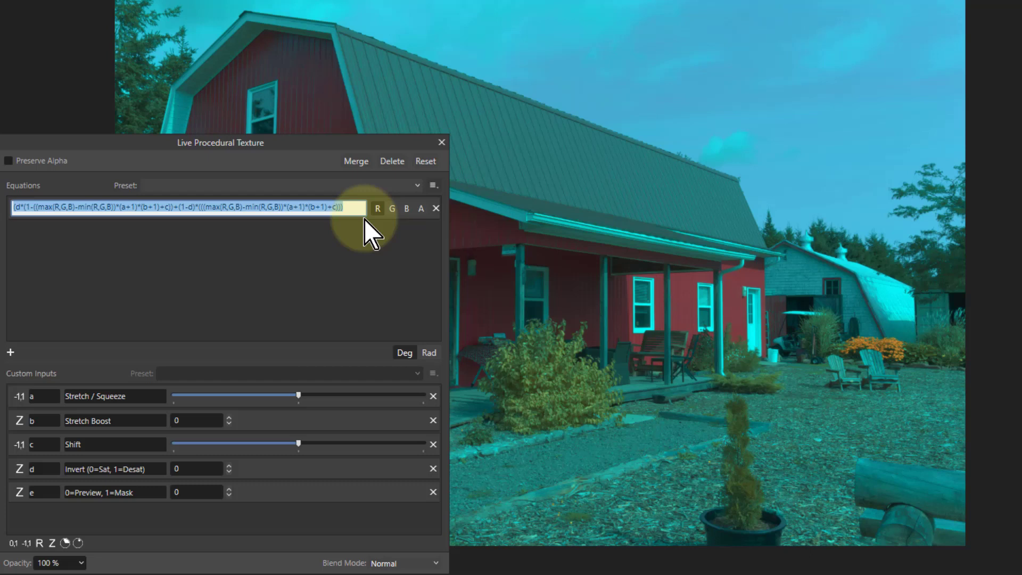
pyautogui.click(357, 207)
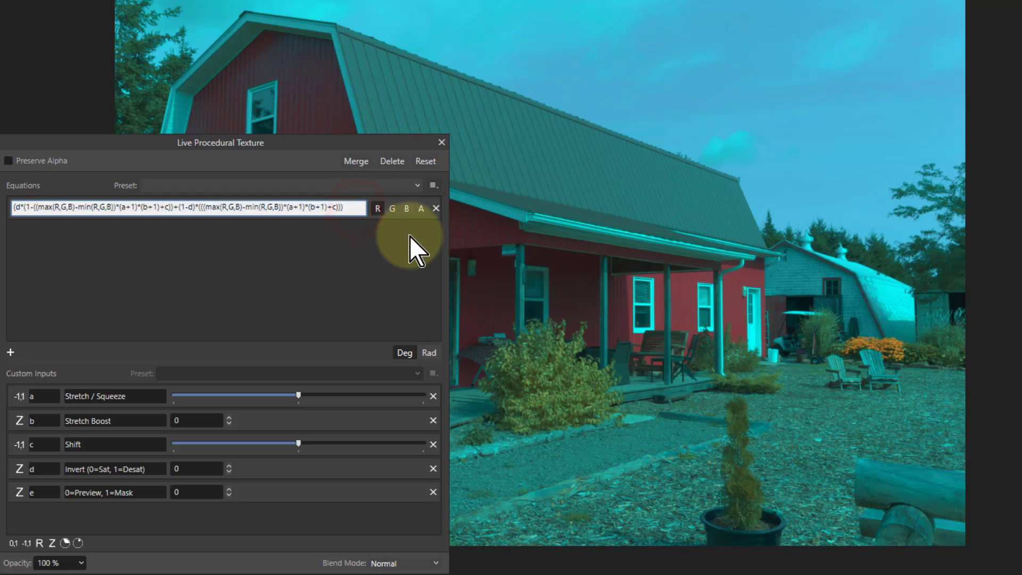
pyautogui.write('*(1-')
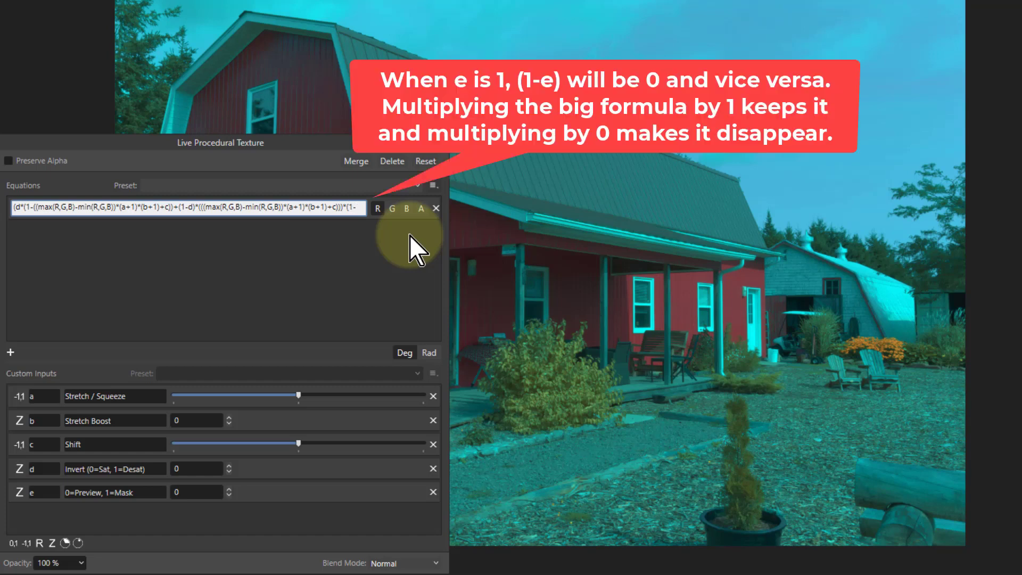
pyautogui.write('e)')
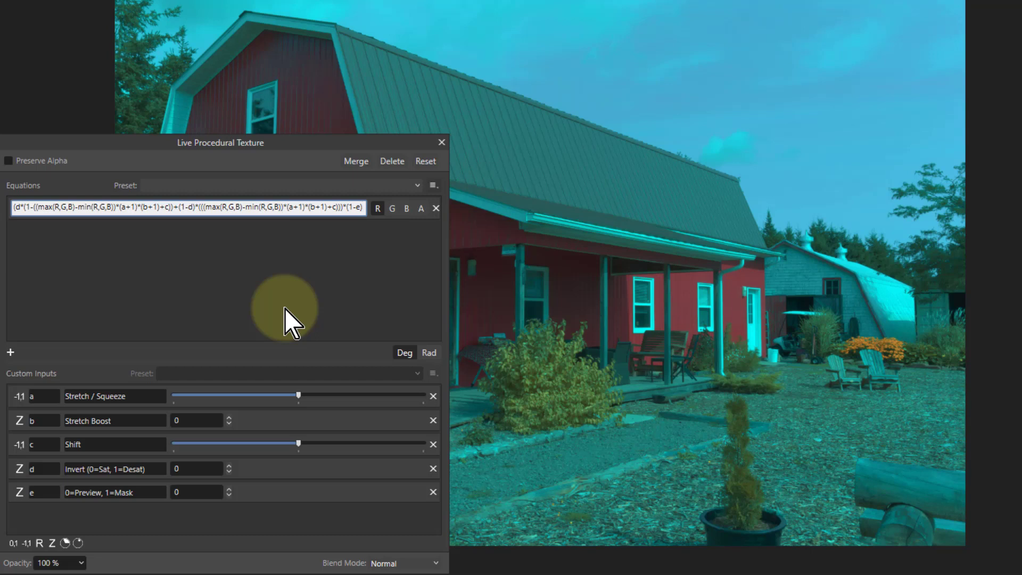
pyautogui.write('+')
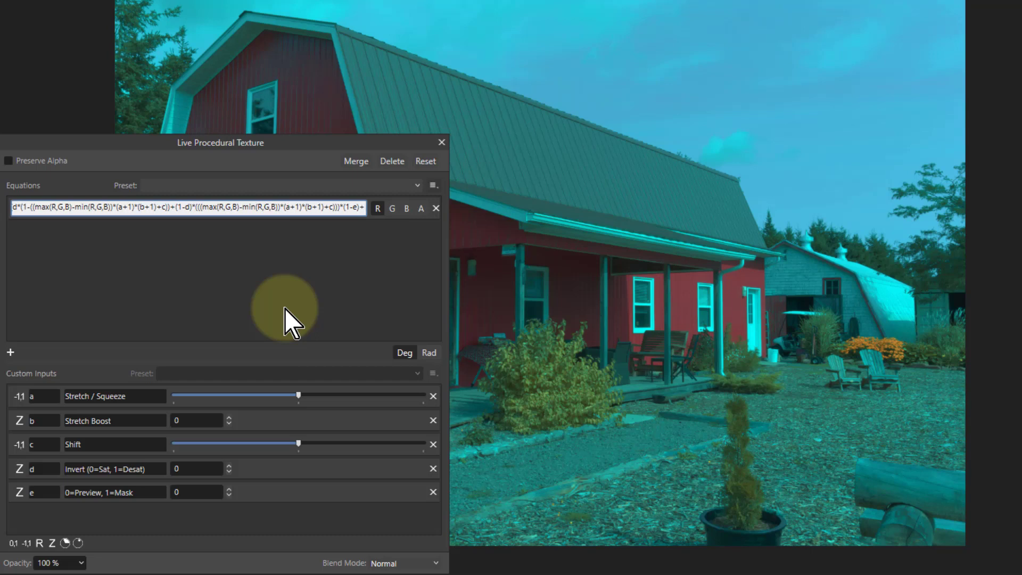
pyautogui.write('e')
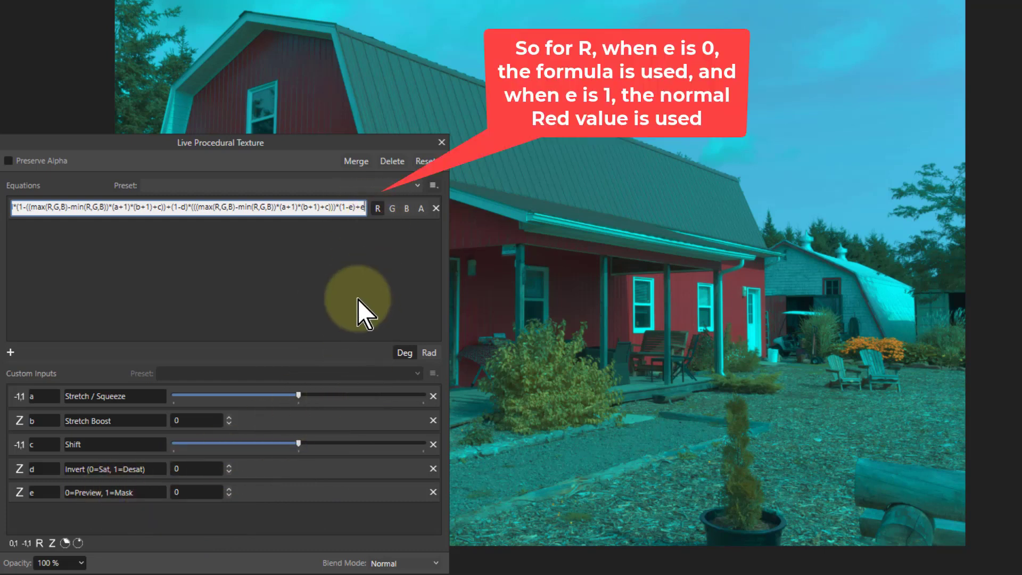
pyautogui.write('*')
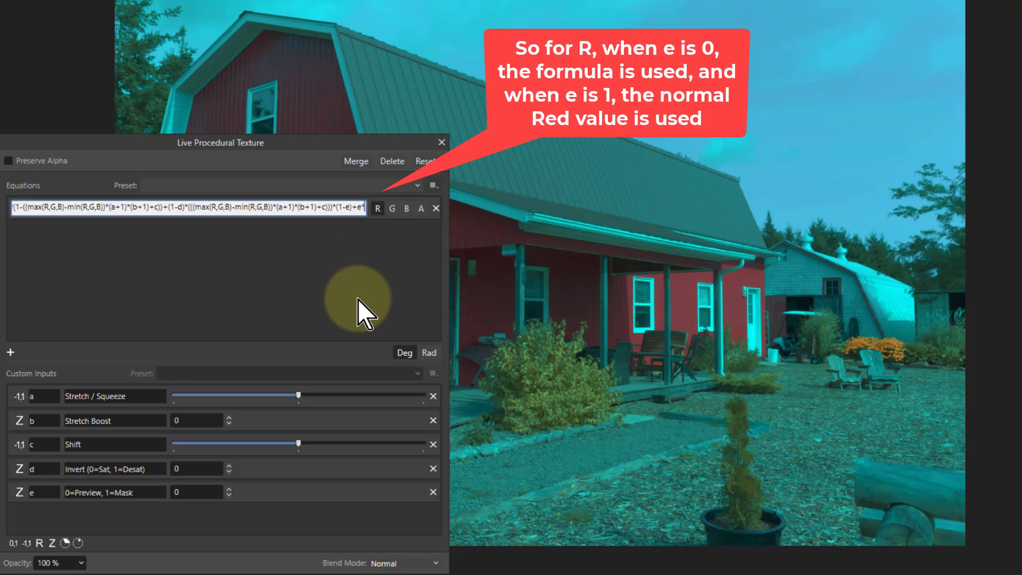
pyautogui.write('R')
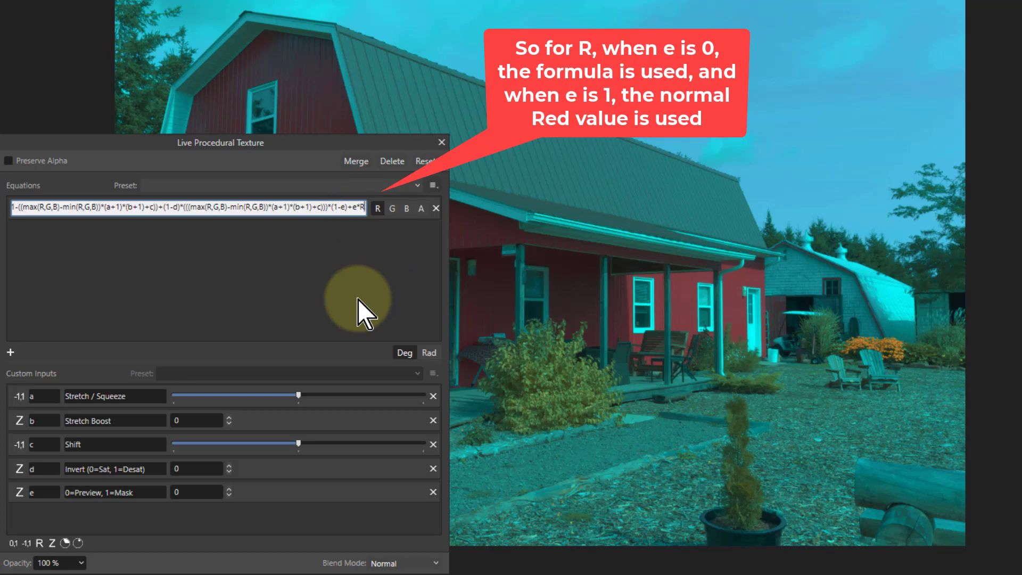
pyautogui.press('Return')
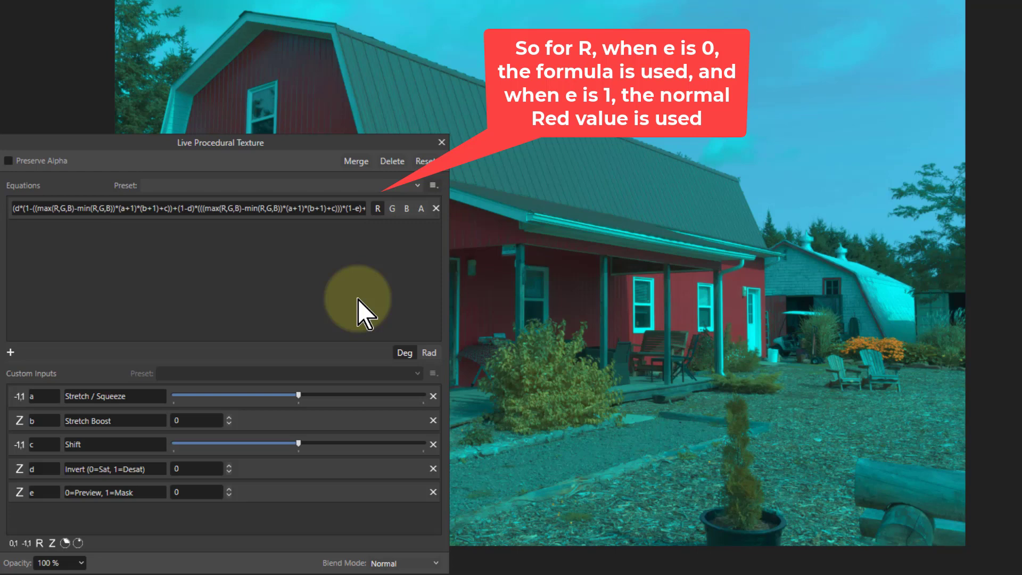
# Copy the red equation into a new green row, ending it with e*G
pyautogui.click(272, 207)
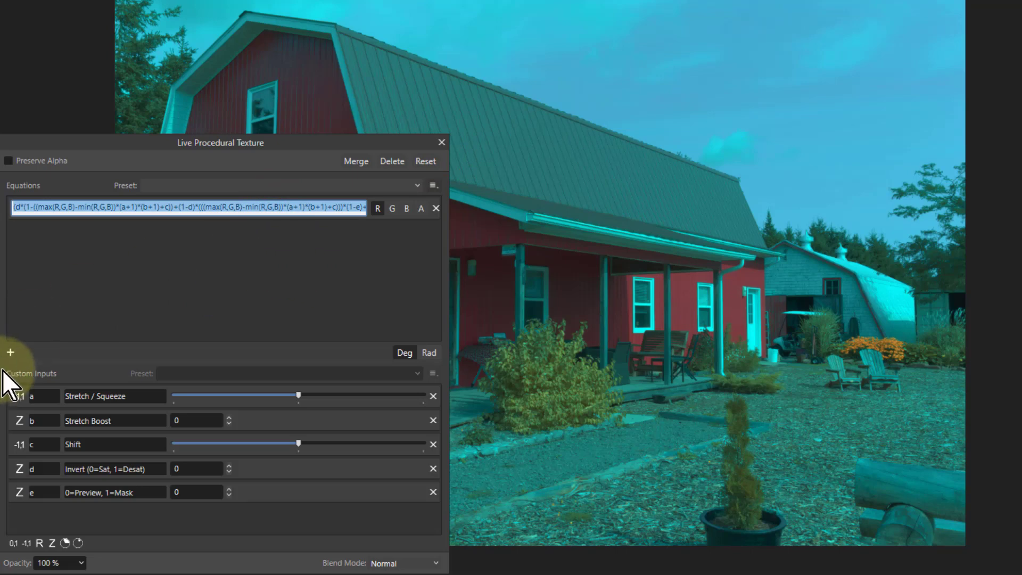
pyautogui.click(11, 352)
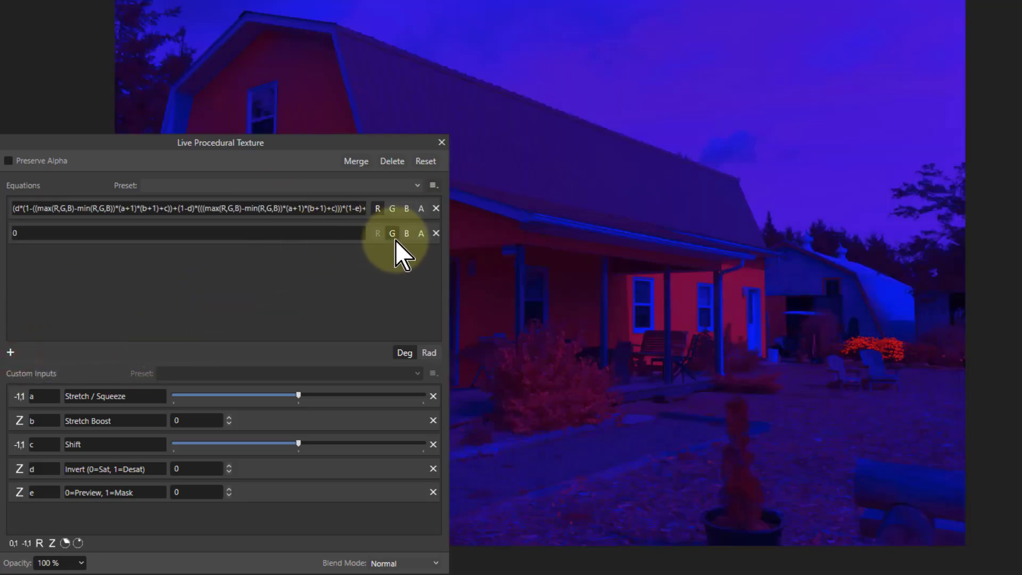
pyautogui.click(290, 234)
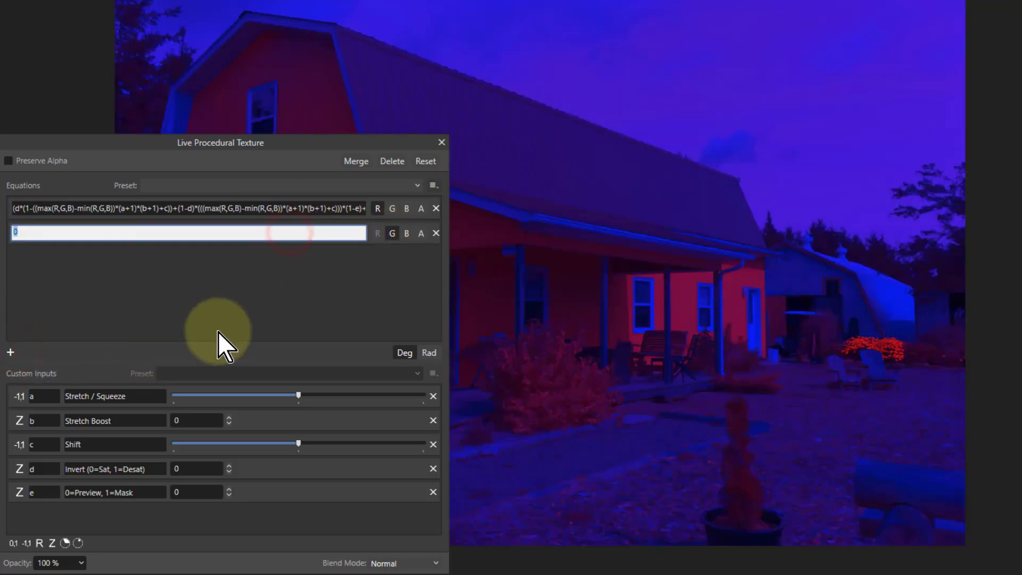
pyautogui.write('(d*(1-((max(R,G,B)-min(R,G,B))*(a+1)*(b+1)+c))+(1-d)*(((max(R,G,B)-min(R,G,B))*(a+1)*(b+1)+c)))*(1-e)+e*R')
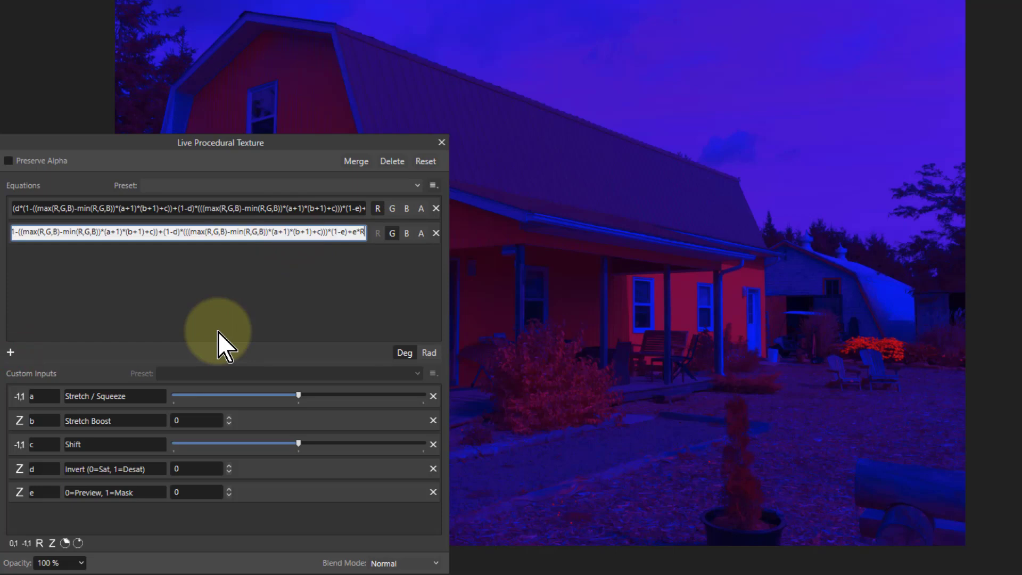
pyautogui.press('BackSpace')
pyautogui.write('G')
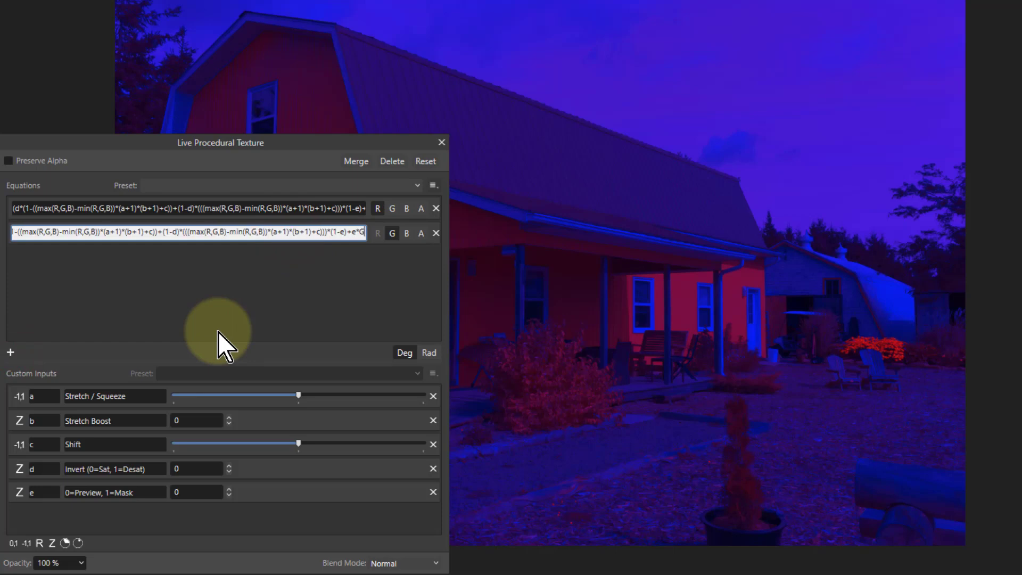
pyautogui.press('Return')
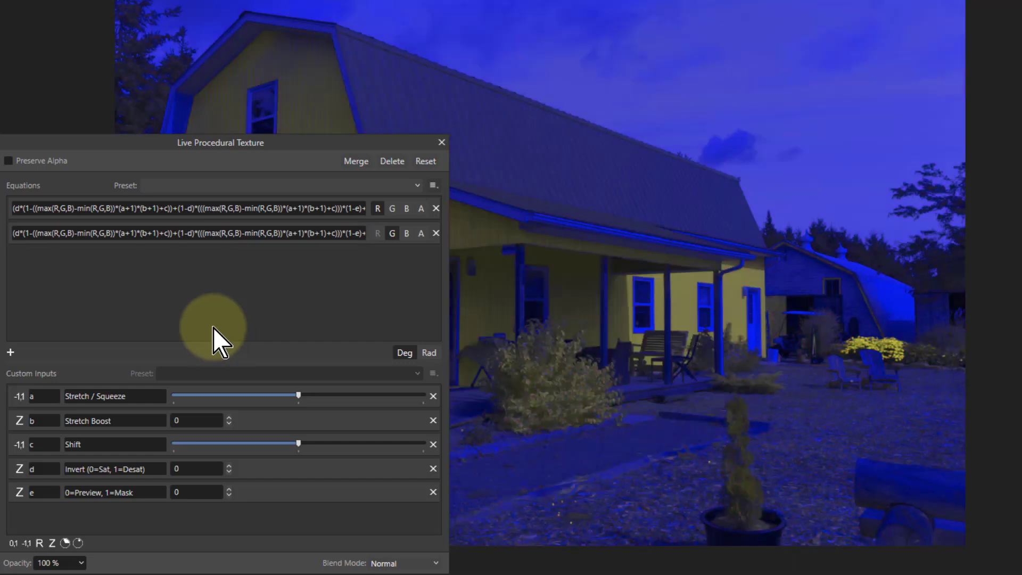
# Add a blue row with the same equation, ending it with e*B
pyautogui.click(11, 352)
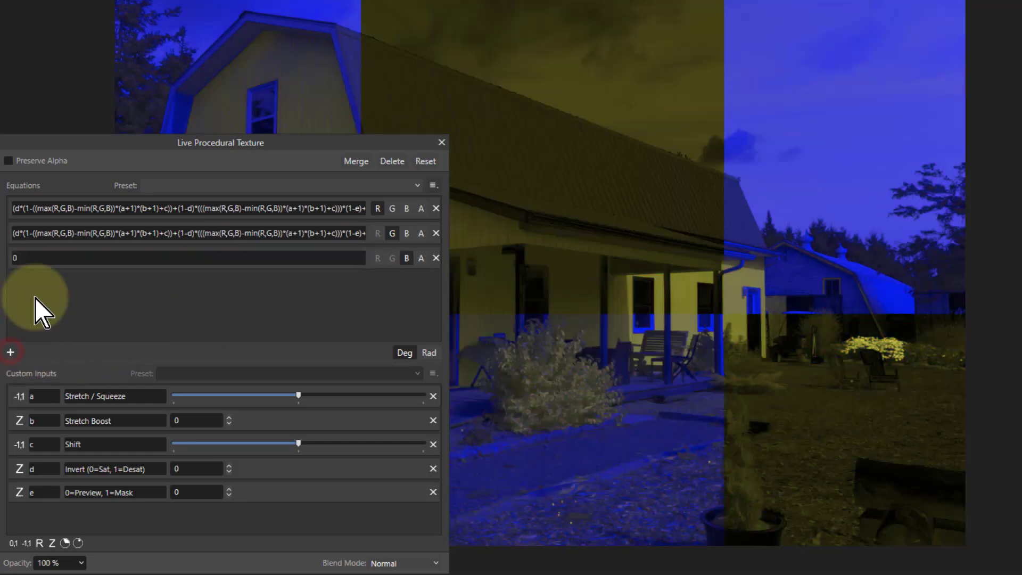
pyautogui.click(46, 260)
pyautogui.write('(d*(1-((max(R,G,B)-min(R,G,B))*(a+1)*(b+1)+c))+(1-d)*(((max(R,G,B)-min(R,G,B))*(a+1)*(b+1)+c))*(1-e)+e*R')
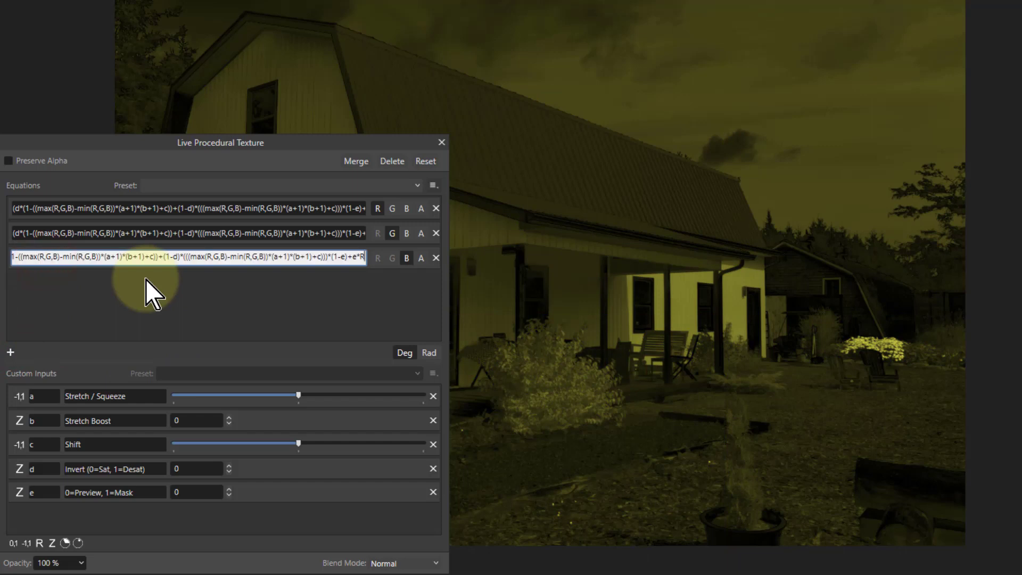
pyautogui.press('BackSpace')
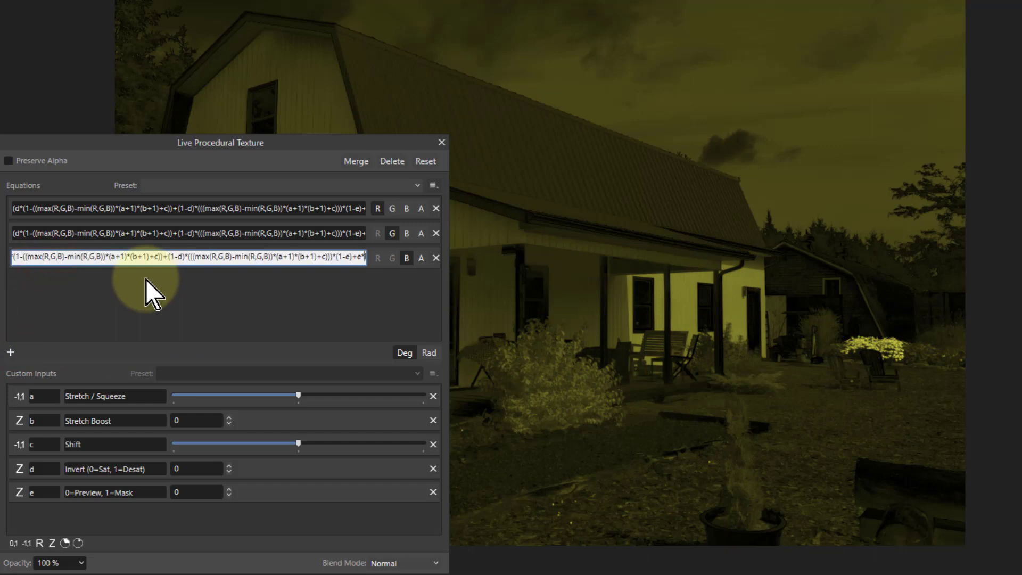
pyautogui.write('B')
pyautogui.press('Return')
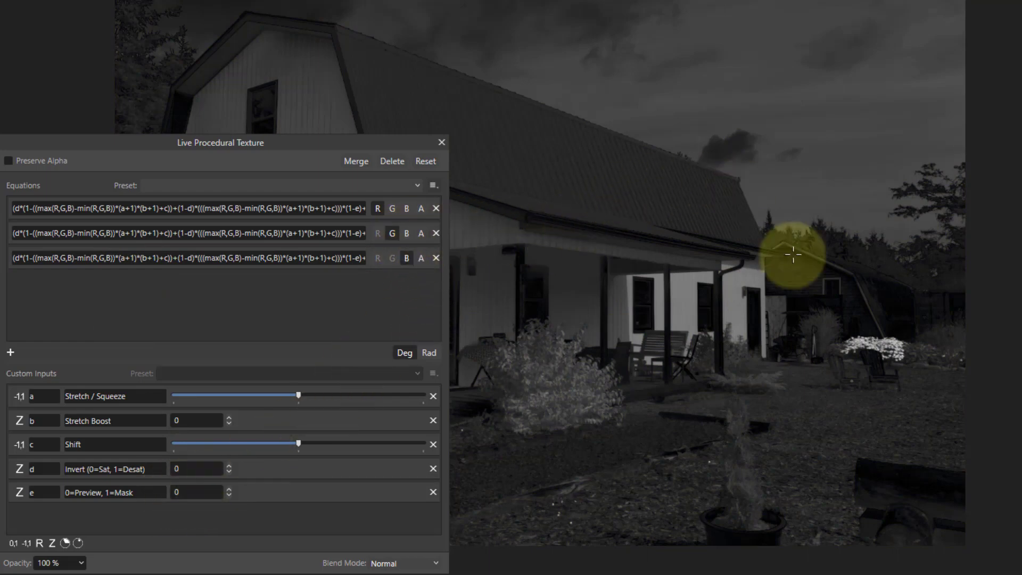
# Toggle input e to 1 and back to 0, then add a fourth equation row for alpha
pyautogui.click(228, 489)
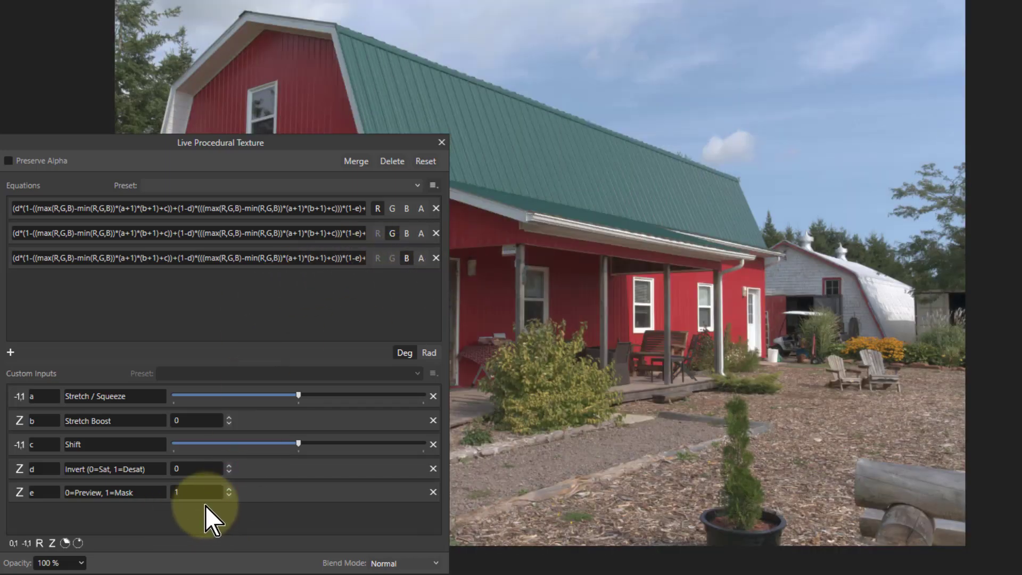
pyautogui.click(229, 494)
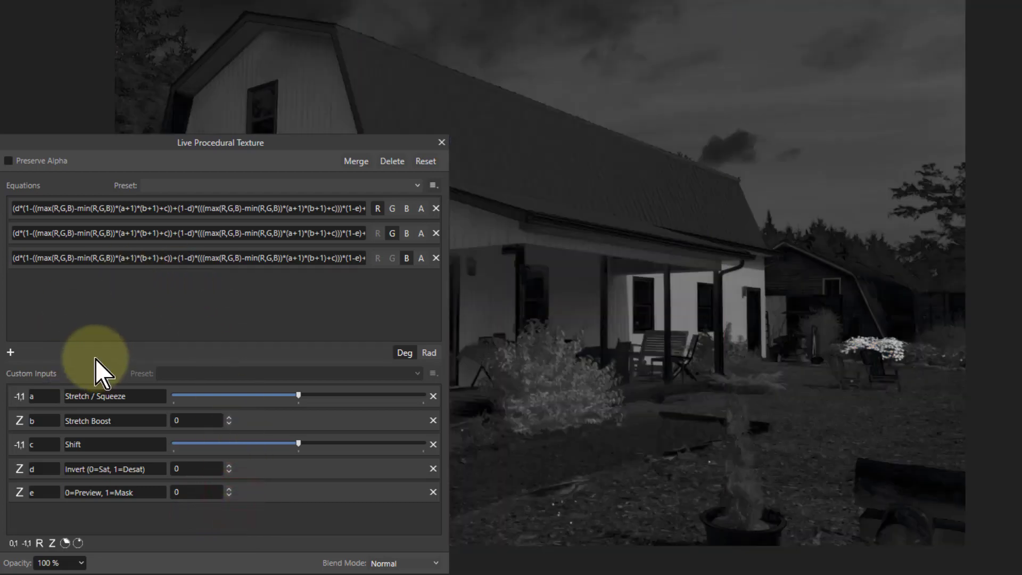
pyautogui.click(10, 352)
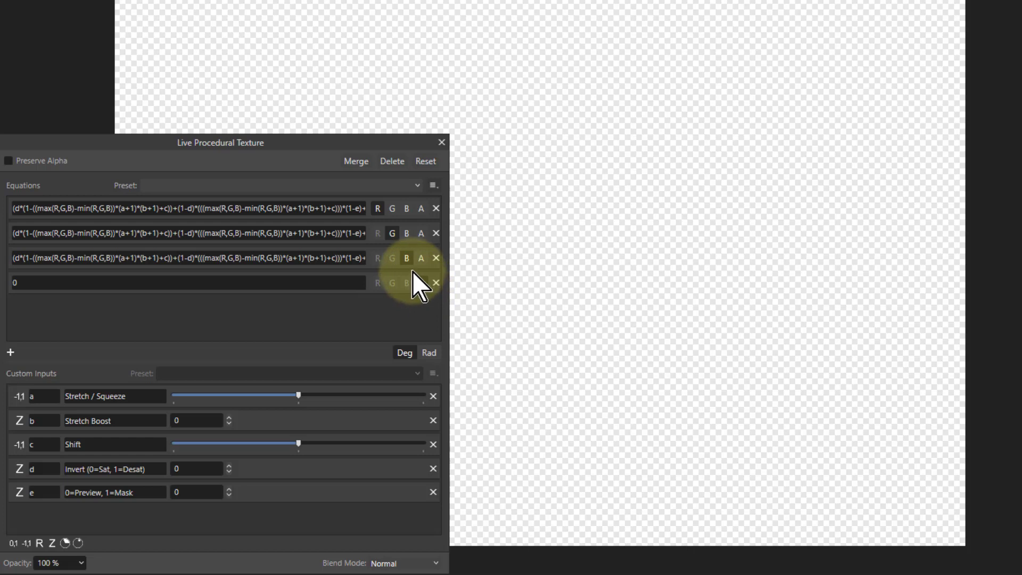
# Paste the formula into the alpha row and rework its ending to *e+(1-e)*A
pyautogui.click(282, 286)
pyautogui.write('(d*(1-((max(R,G,B)-min(R,G,B))*(a+1)*(b+1)+c))+(1-d)*(((max(R,G,B)-min(R,G,B))*(a+1)*(b+1)+c)))*(1-e)+e*R')
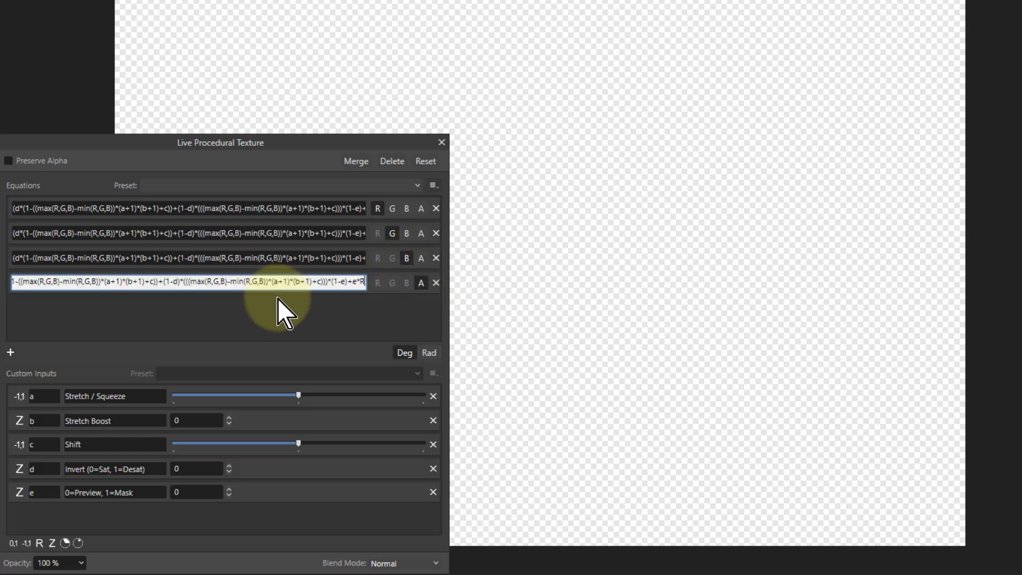
pyautogui.press('BackSpace')
pyautogui.press('BackSpace')
pyautogui.press('BackSpace')
pyautogui.press('BackSpace')
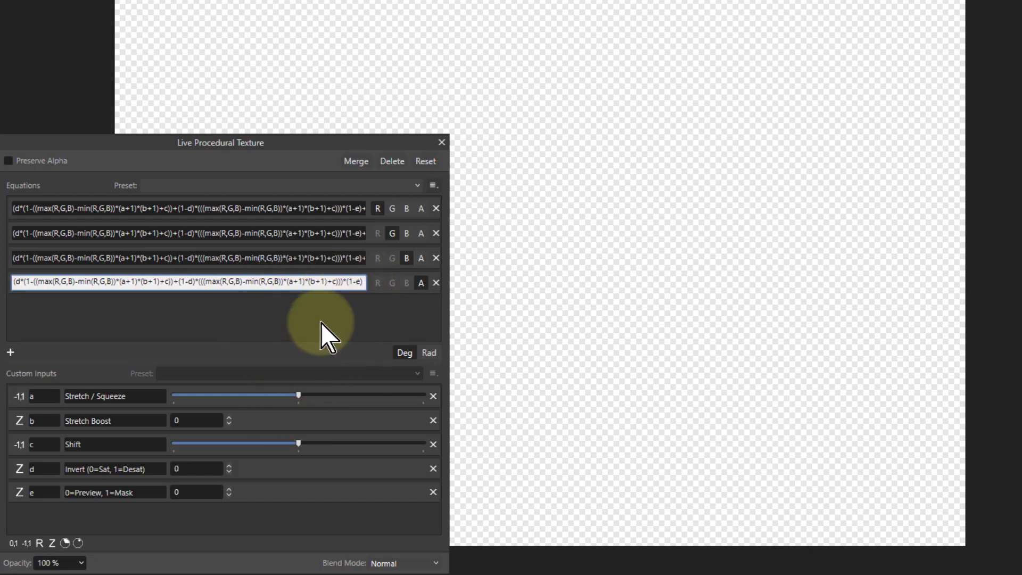
pyautogui.press('BackSpace')
pyautogui.press('BackSpace')
pyautogui.press('BackSpace')
pyautogui.press('BackSpace')
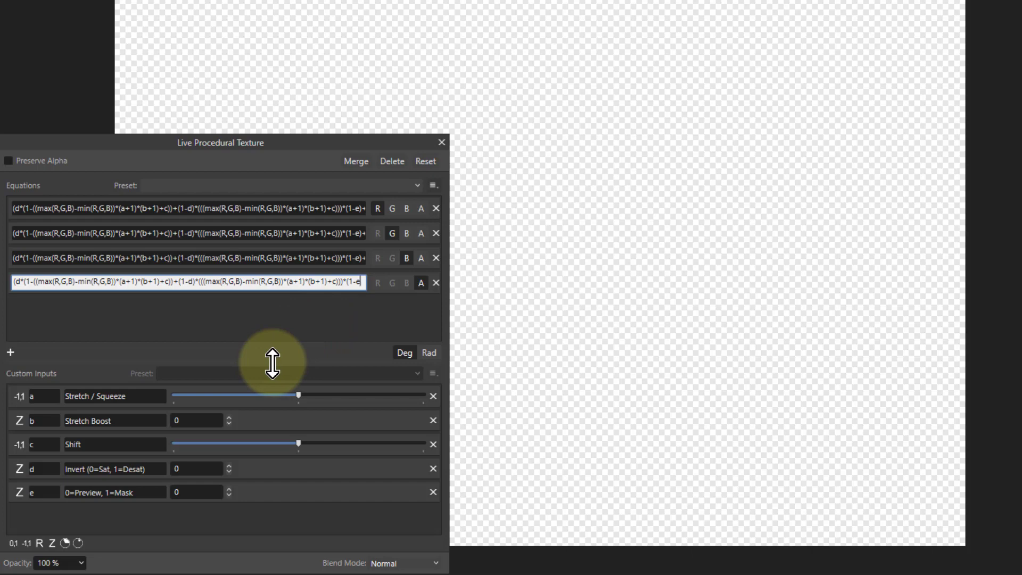
pyautogui.press('BackSpace')
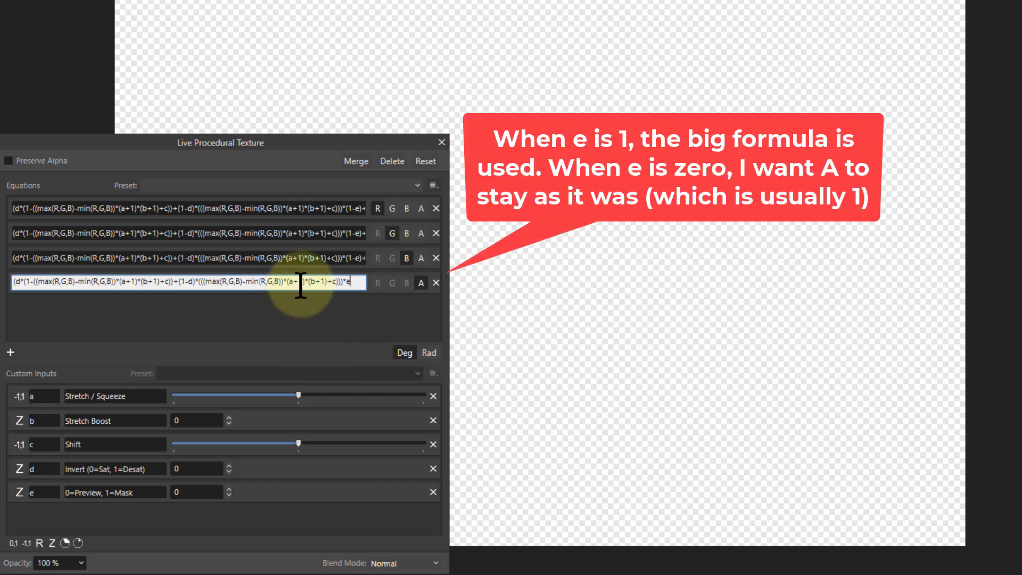
pyautogui.click(422, 283)
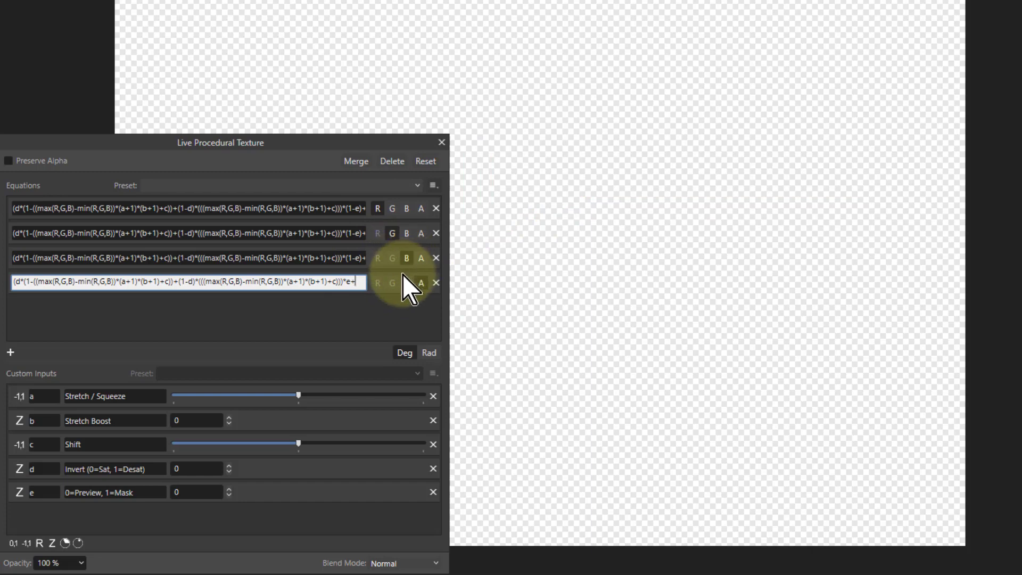
pyautogui.write('(1-')
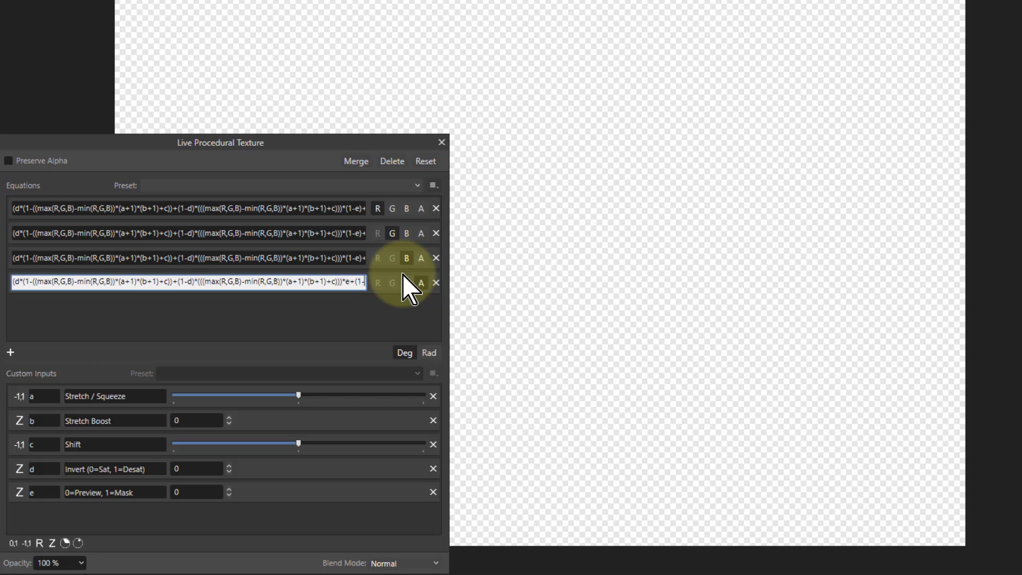
pyautogui.write('e)')
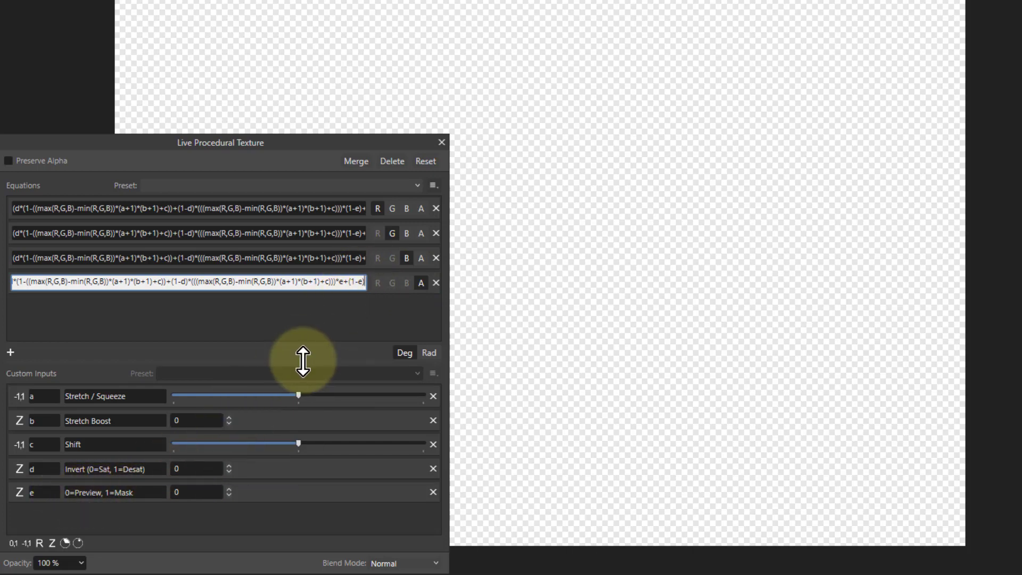
pyautogui.write('*')
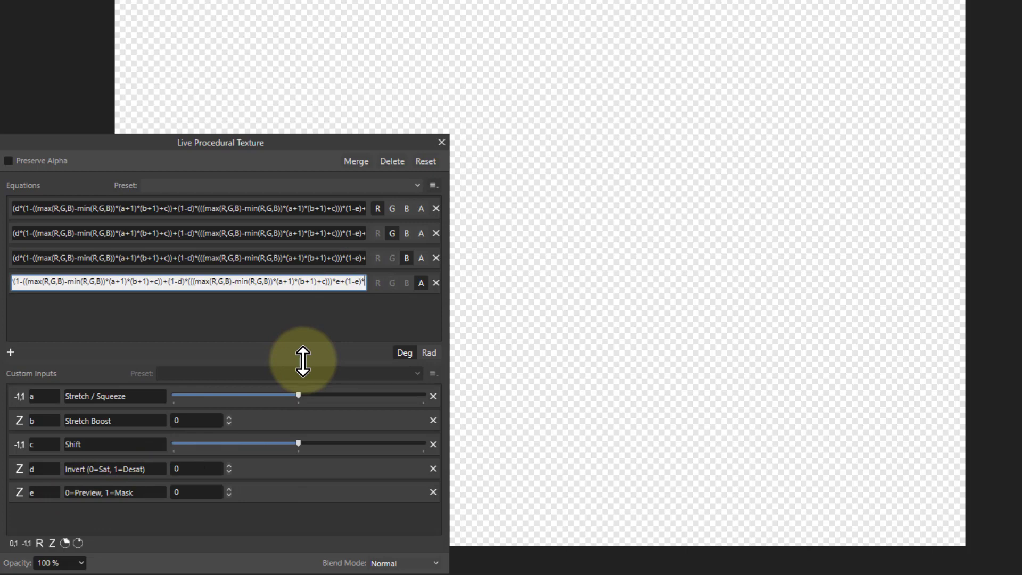
pyautogui.write('A')
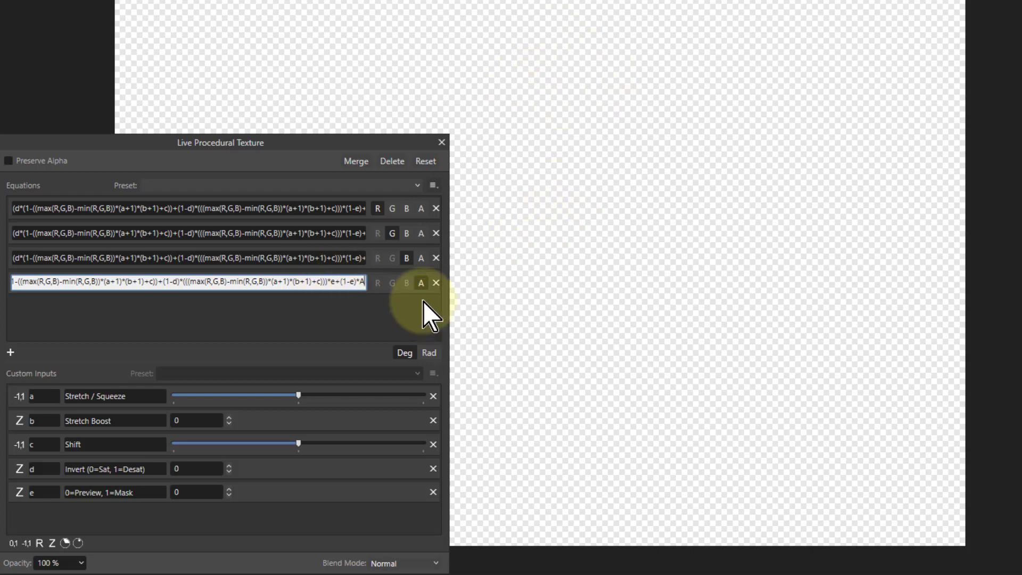
pyautogui.press('Return')
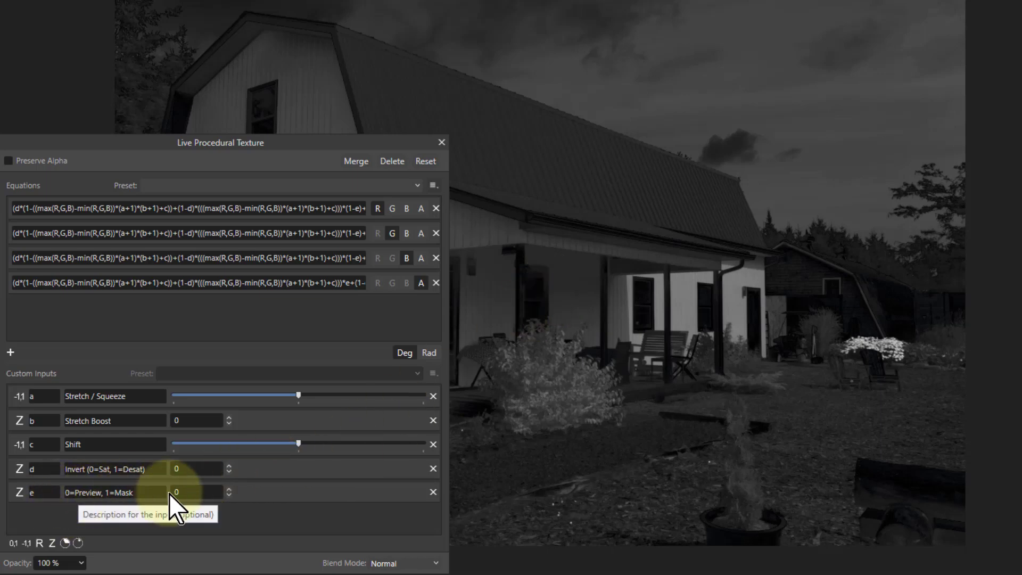
# Set the '0=Preview, 1=Mask' input e to 1
pyautogui.click(229, 490)
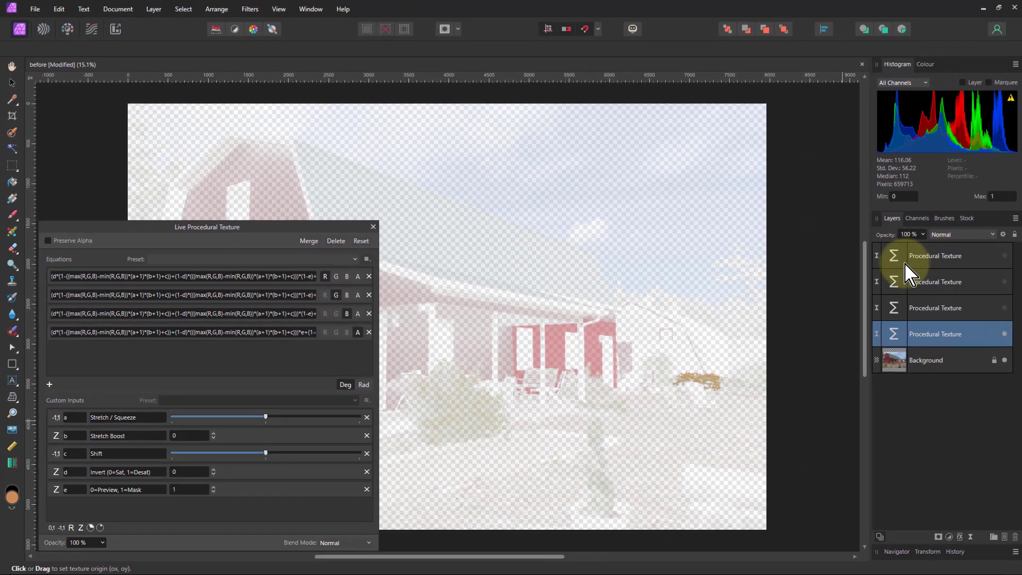
# Delete the top three Procedural Texture layers and reopen the remaining layer's texture settings
pyautogui.click(1017, 213)
pyautogui.keyDown('shift'); pyautogui.click(1017, 280); pyautogui.keyUp('shift')
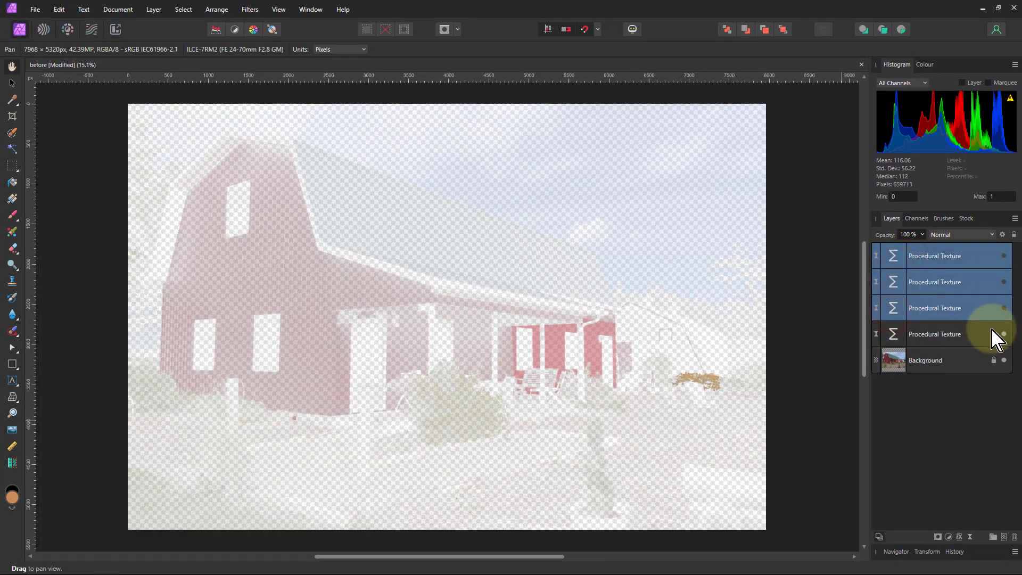
pyautogui.press('Delete')
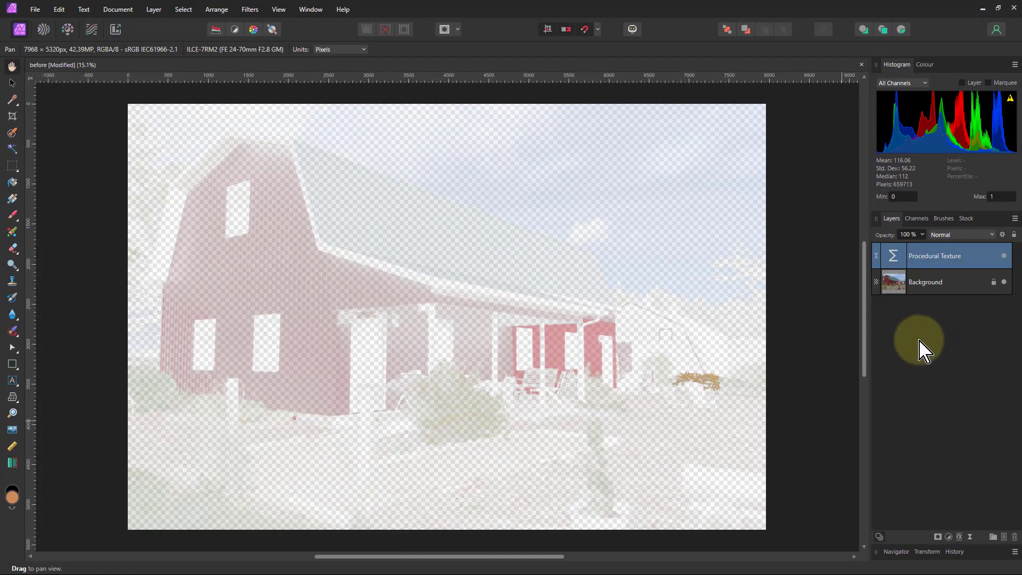
pyautogui.click(894, 258)
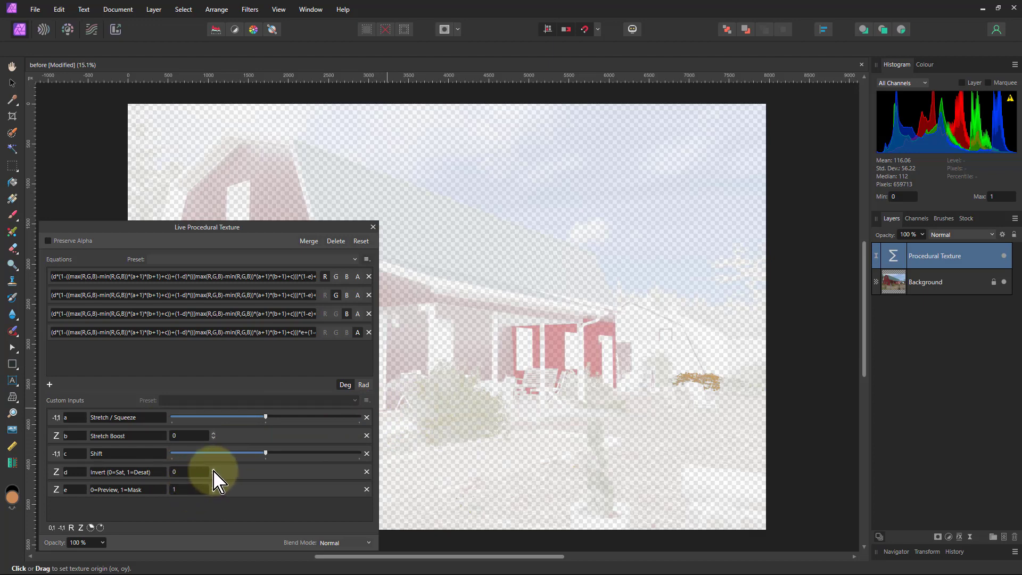
# Set Stretch Boost to 3, raise Stretch / Squeeze, and finish with Invert d at 0 and e at 1
pyautogui.click(213, 469)
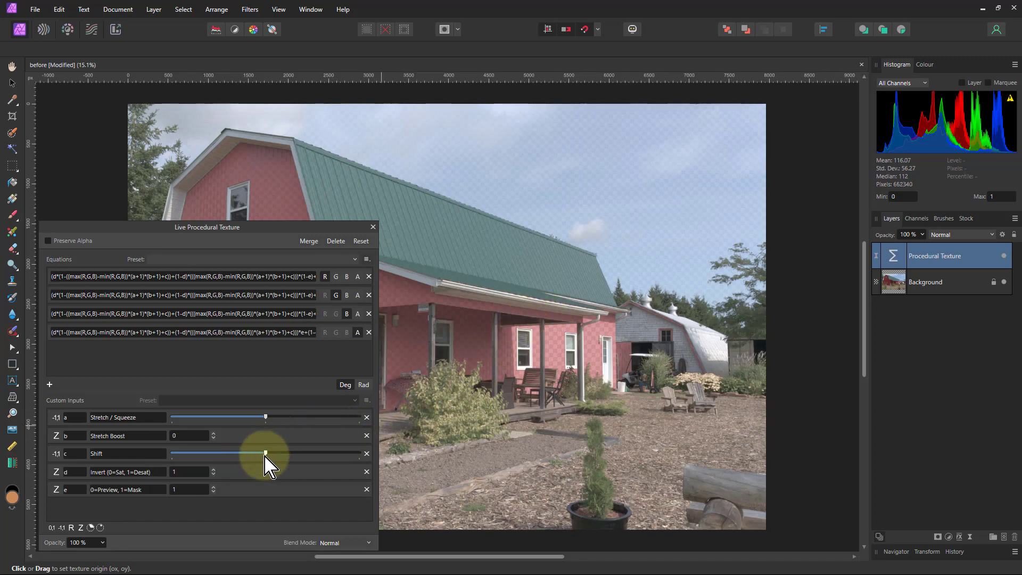
pyautogui.click(213, 433)
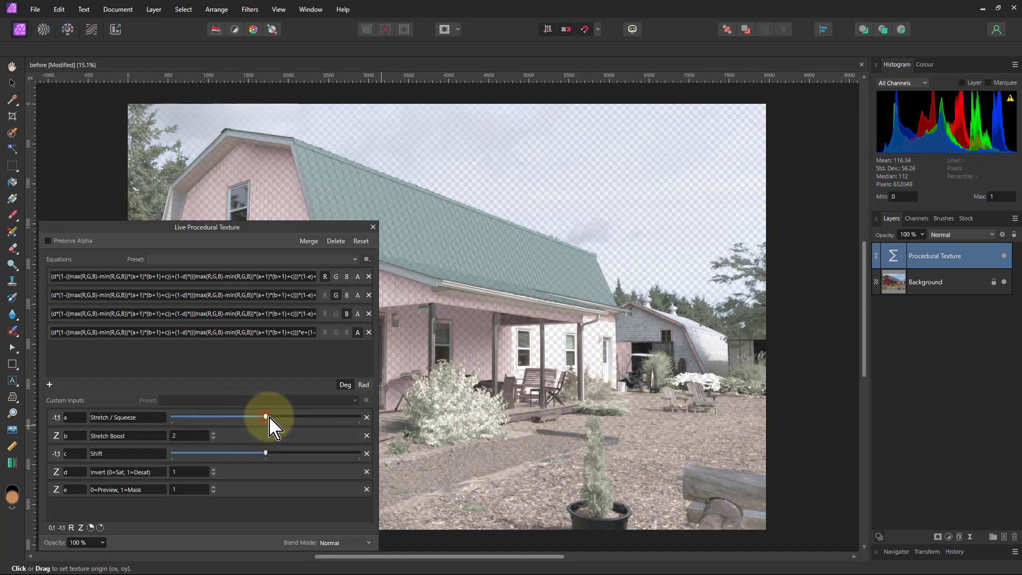
pyautogui.moveTo(268, 417); pyautogui.dragTo(295, 420)
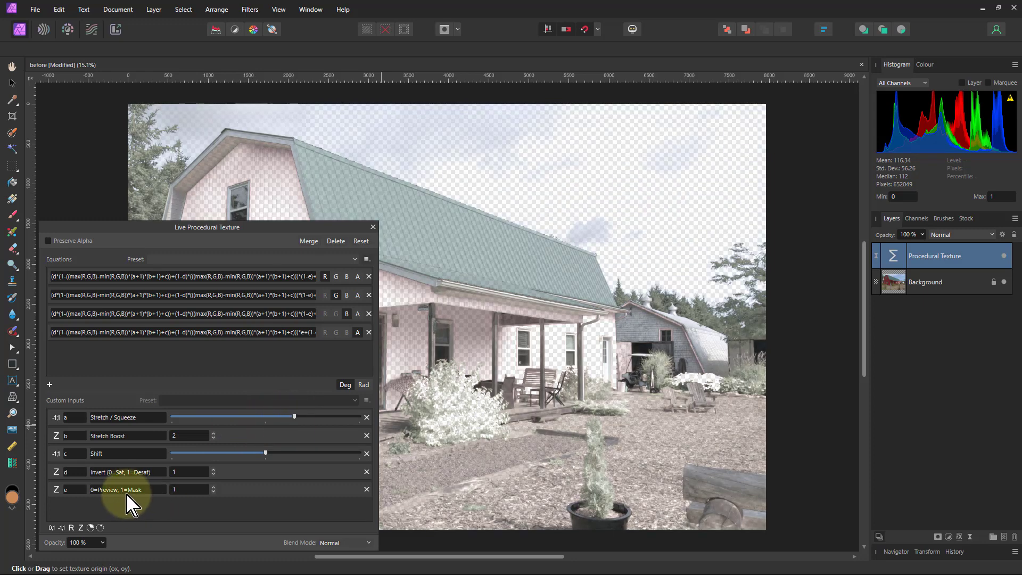
pyautogui.click(213, 489)
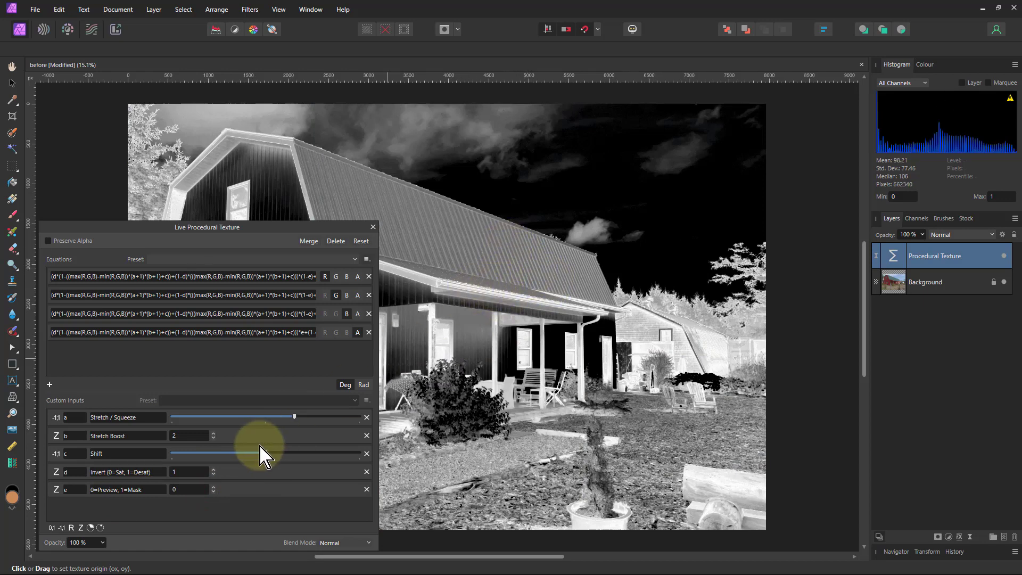
pyautogui.moveTo(296, 416); pyautogui.dragTo(323, 417)
pyautogui.click(213, 433)
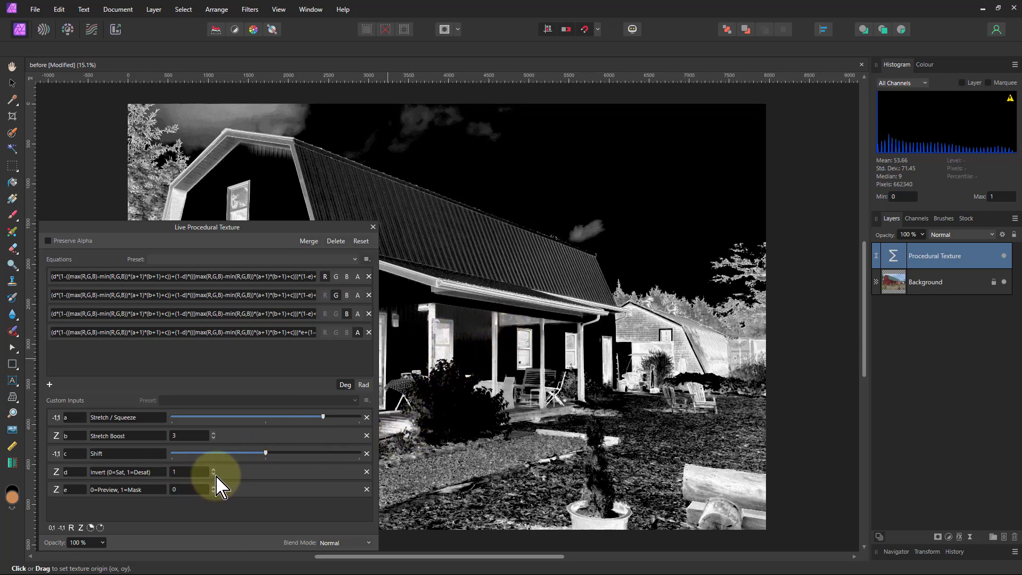
pyautogui.click(213, 474)
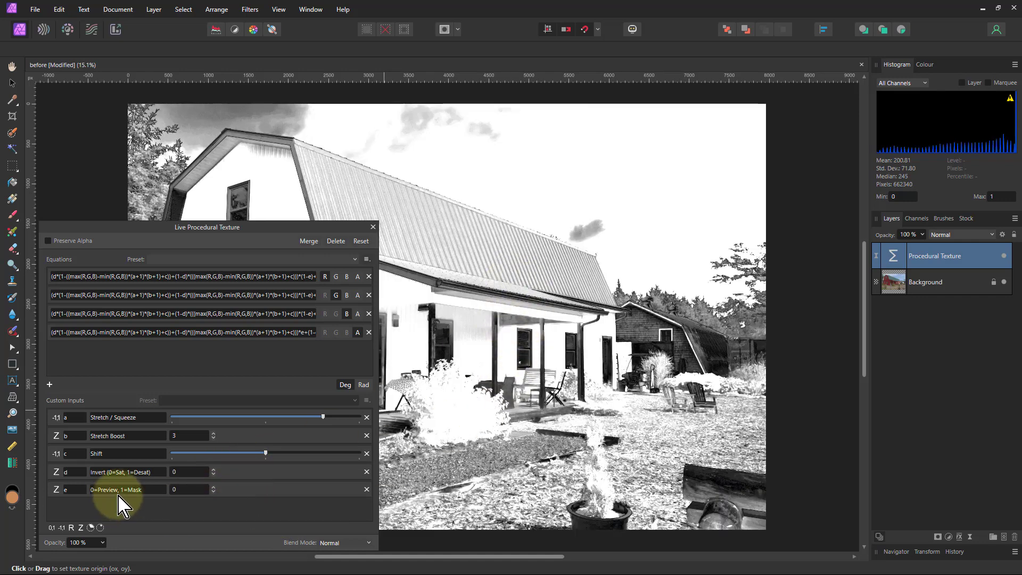
pyautogui.click(214, 487)
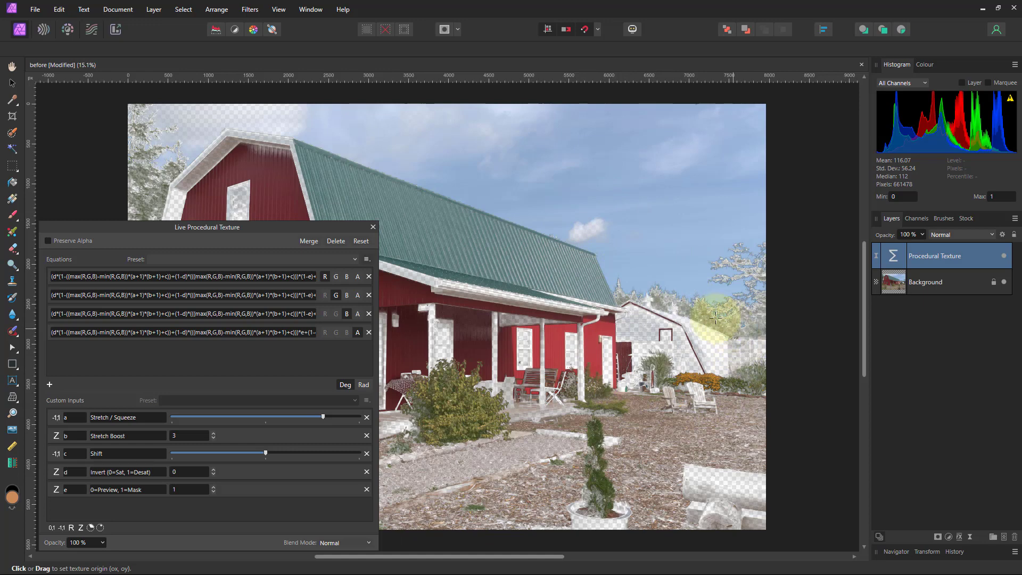
# Add a Curves adjustment, nest the Procedural Texture into it, and add a midpoint on the curve
pyautogui.click(948, 537)
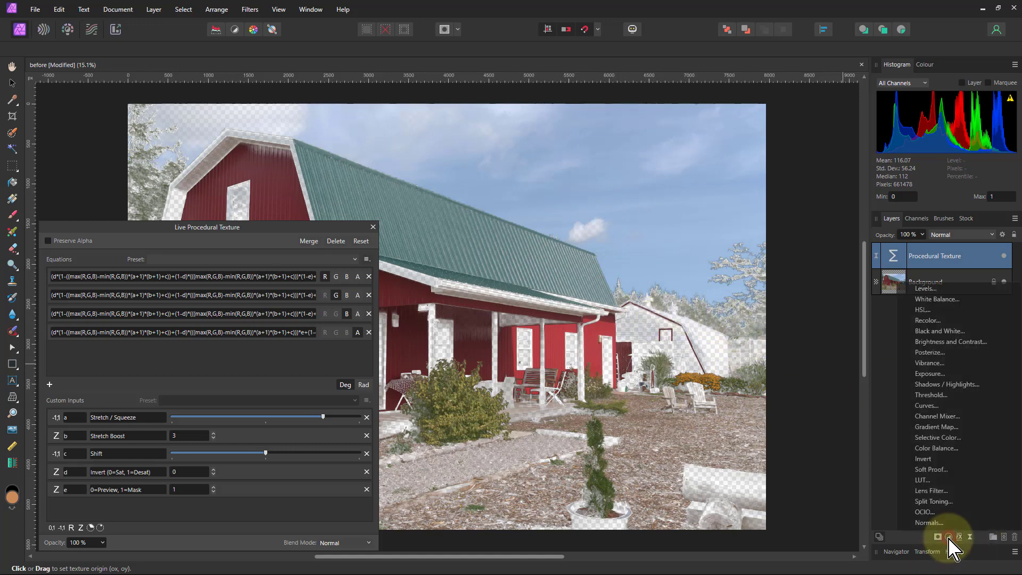
pyautogui.click(932, 406)
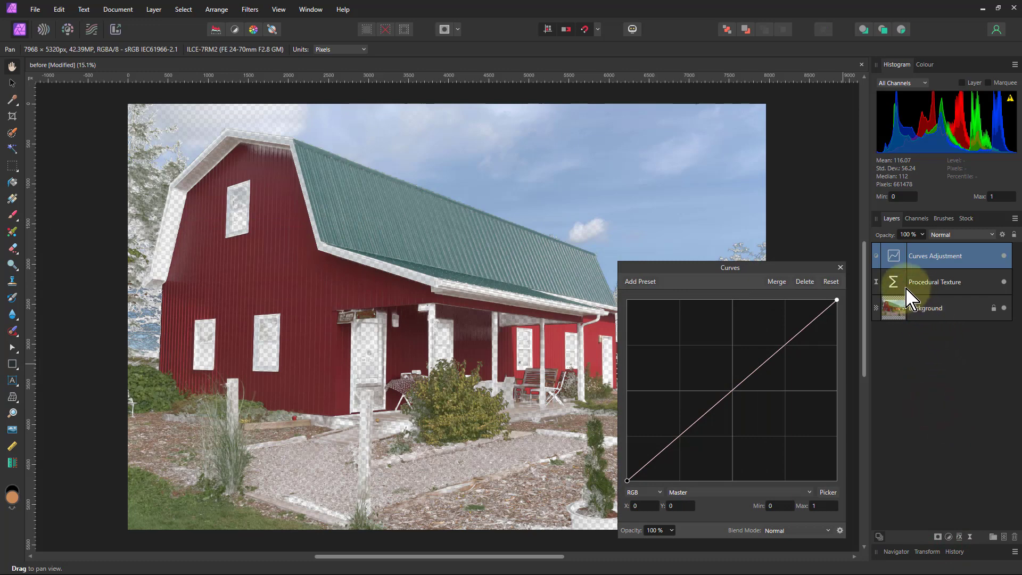
pyautogui.moveTo(903, 295); pyautogui.dragTo(899, 258)
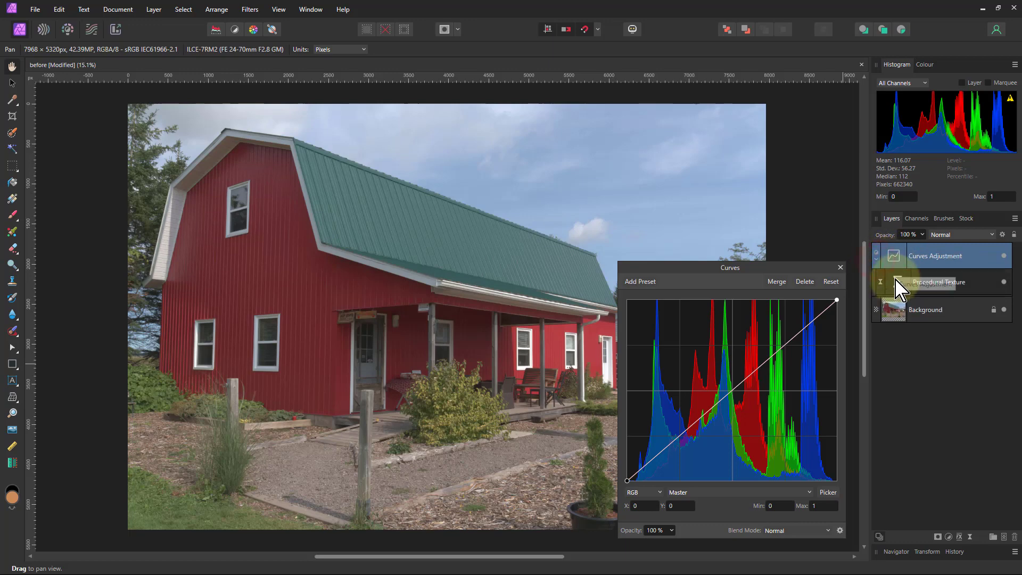
pyautogui.click(739, 389)
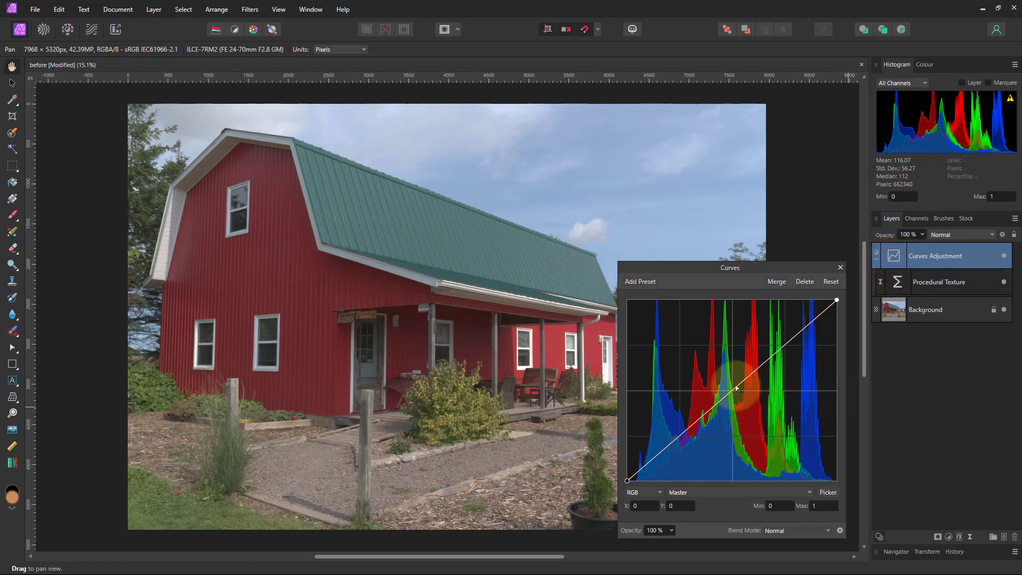
# Pull the curve midpoint down to about X 0.724, Y 0.376 and move the Curves dialog aside
pyautogui.moveTo(739, 388); pyautogui.dragTo(780, 413)
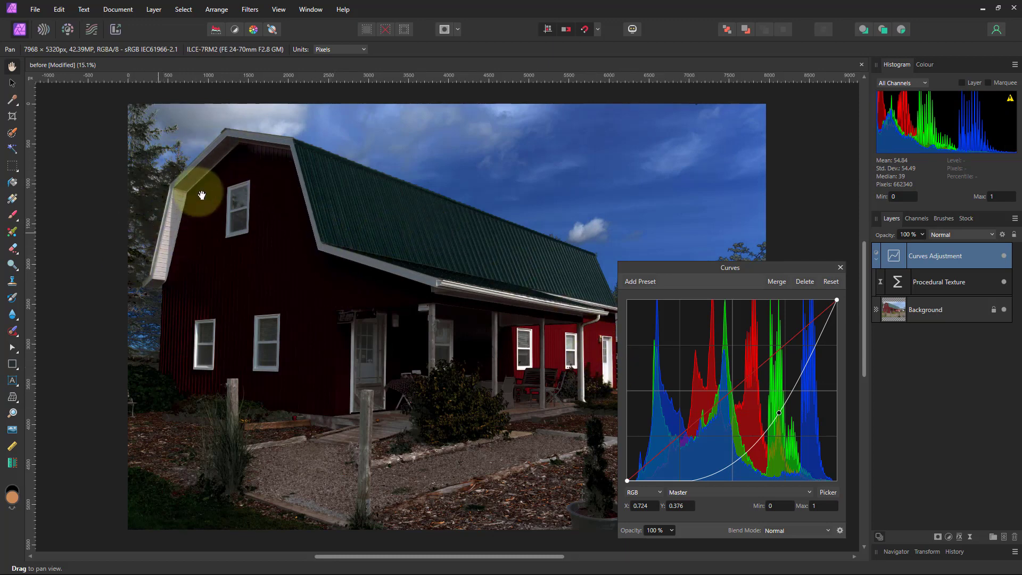
pyautogui.moveTo(700, 270); pyautogui.dragTo(791, 275)
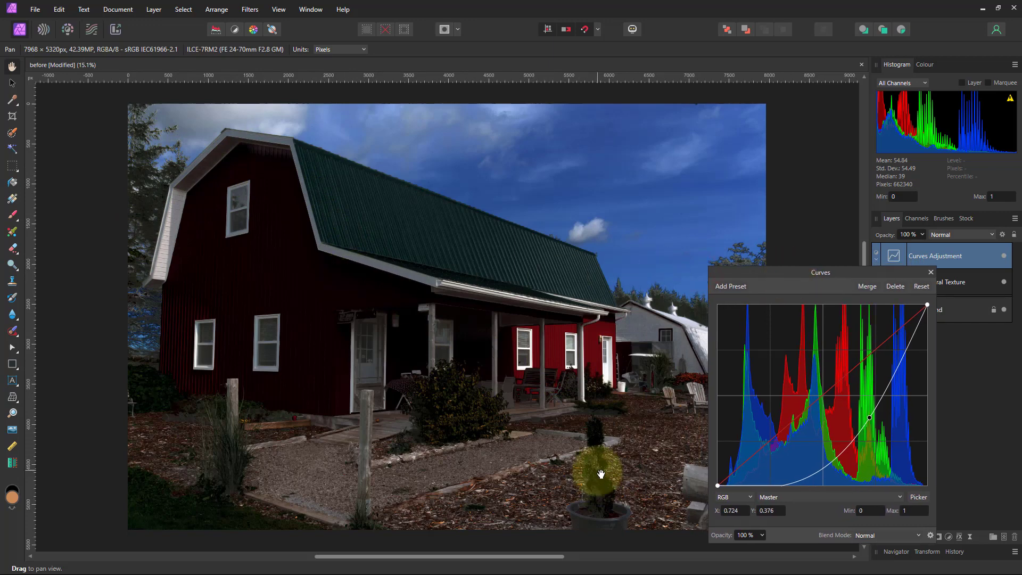